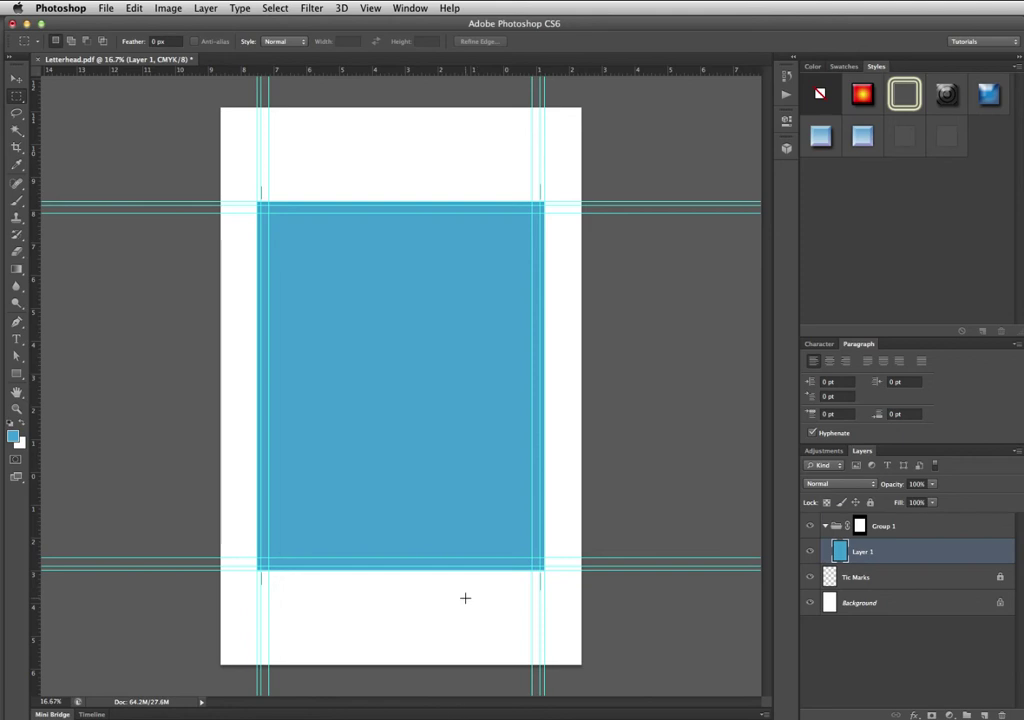
key("r")
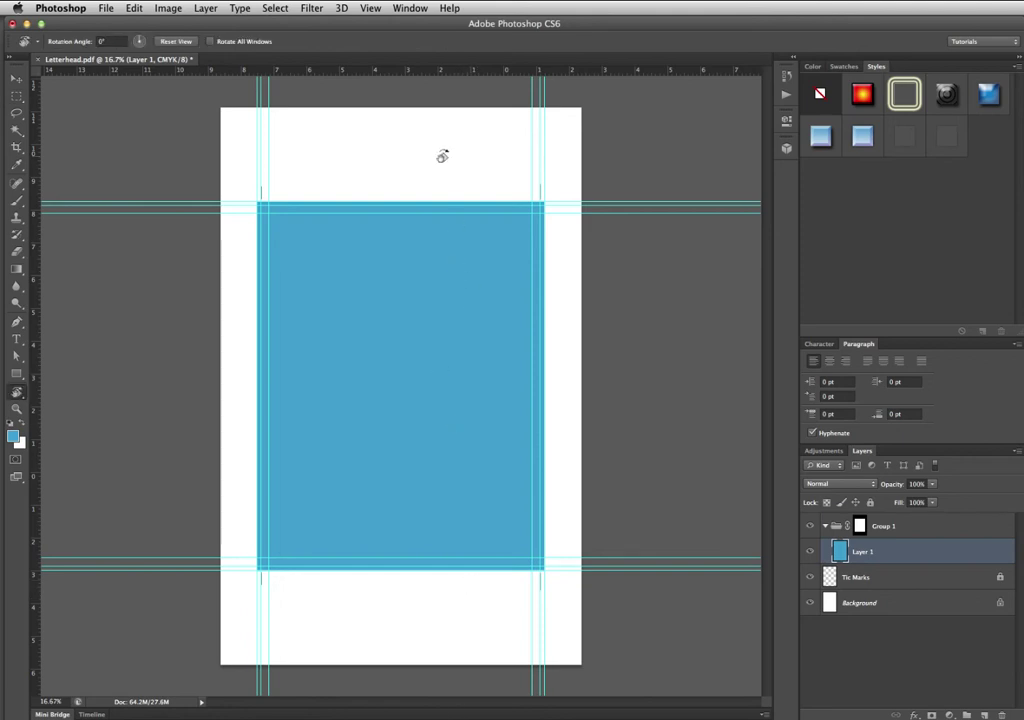
left_click_drag(418, 190, 272, 425)
left_click_drag(165, 416, 304, 384)
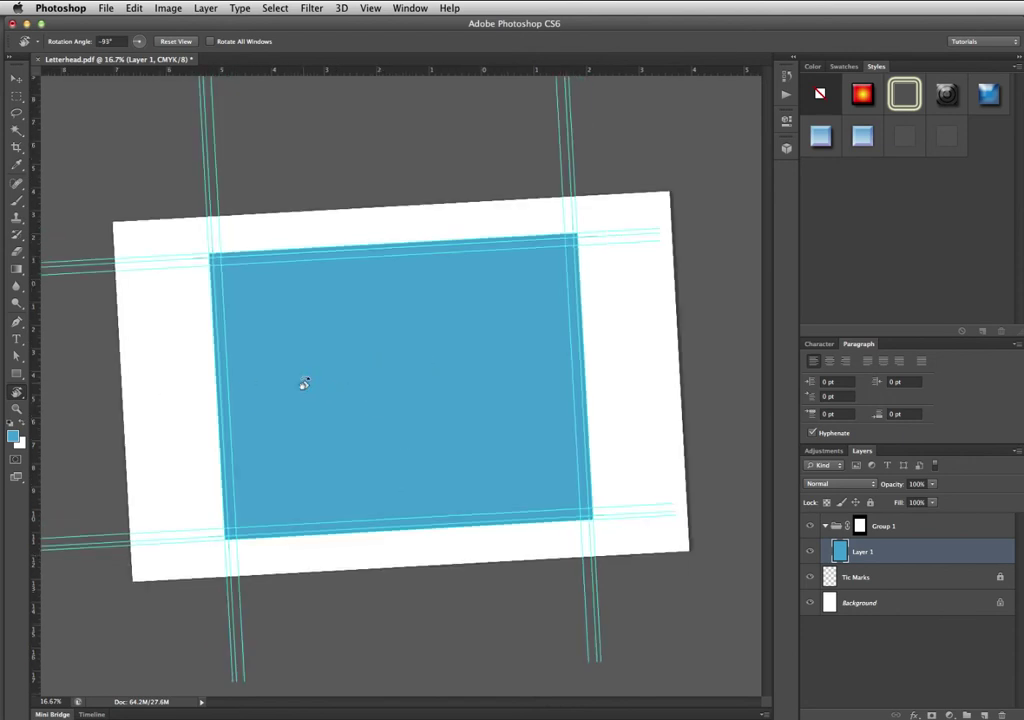
left_click_drag(206, 405, 426, 246)
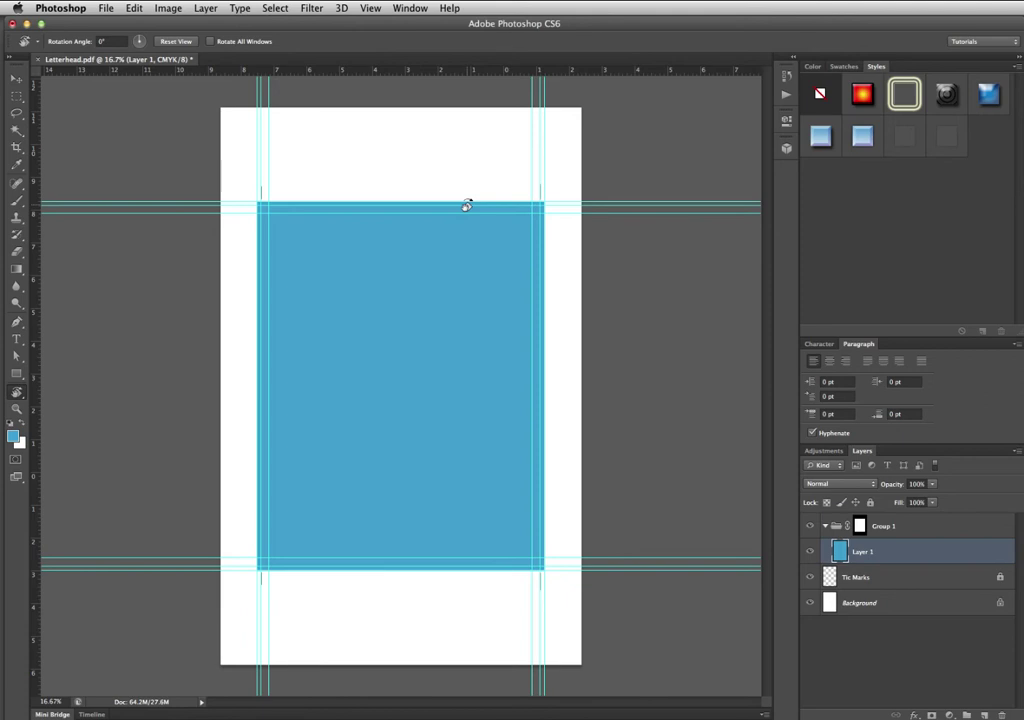
Rotate the whole letterhead image 90° clockwise so the page is in landscape orientation.
left_click(166, 8)
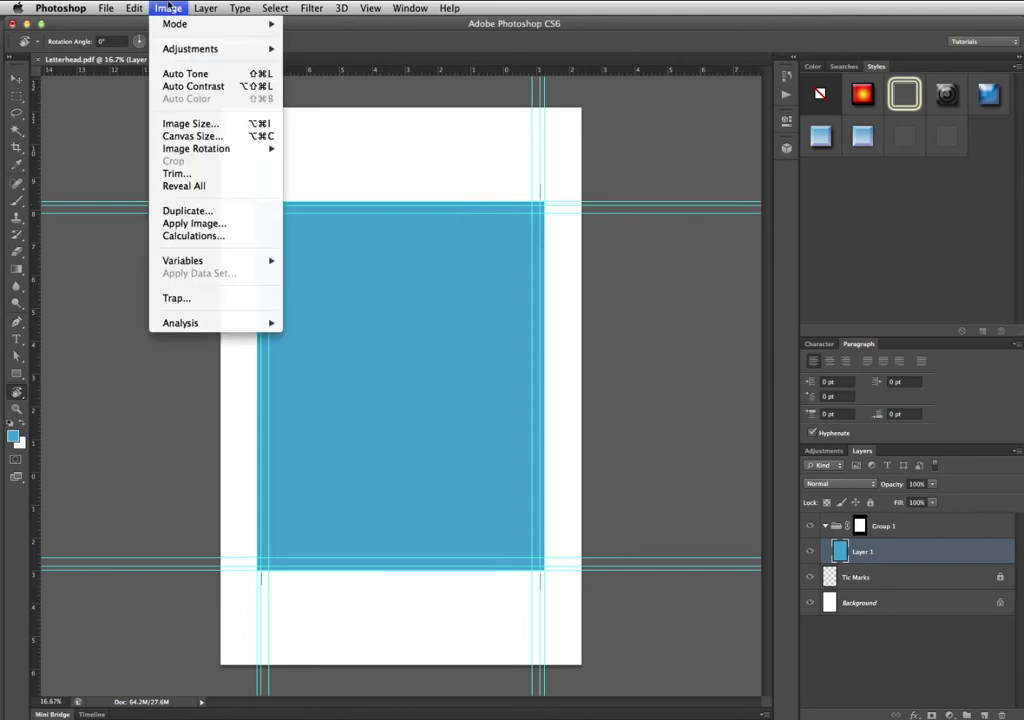
mouse_move(171, 155)
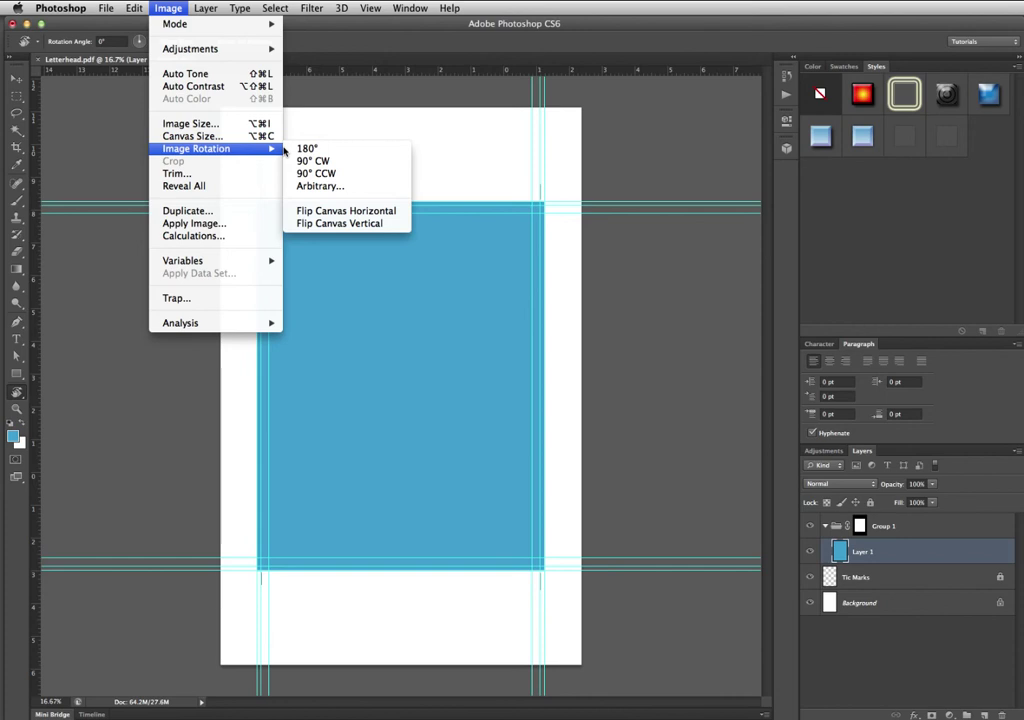
left_click(301, 162)
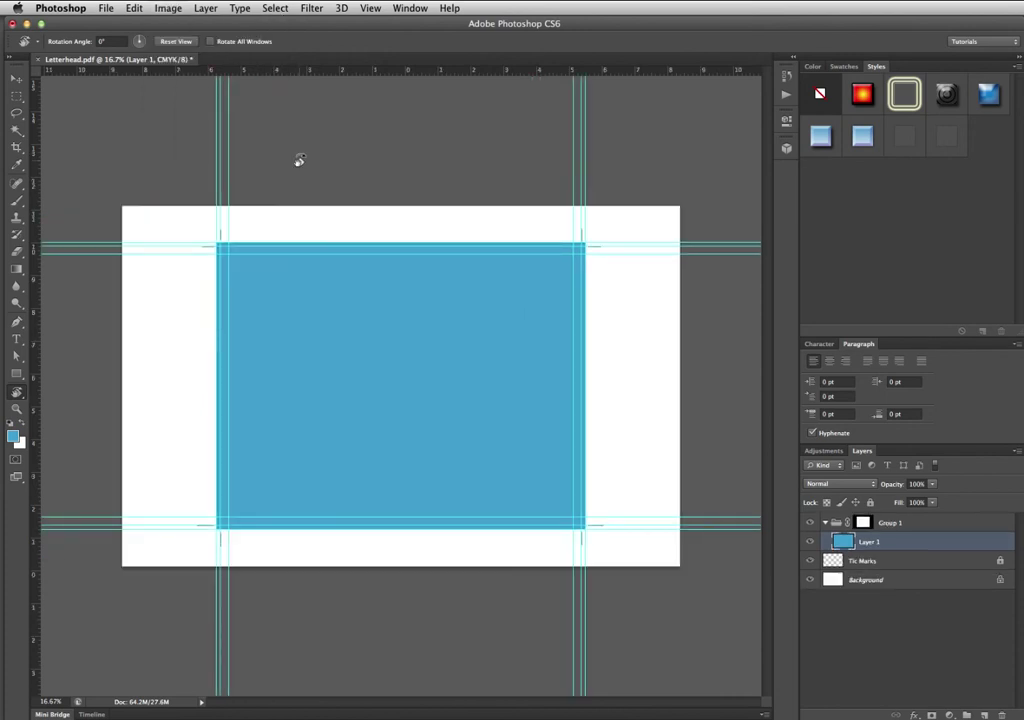
Create a white-filled rectangle about 3 by 1 inches on a new layer above the blue page, and clear the selection.
key("z")
left_click(538, 363)
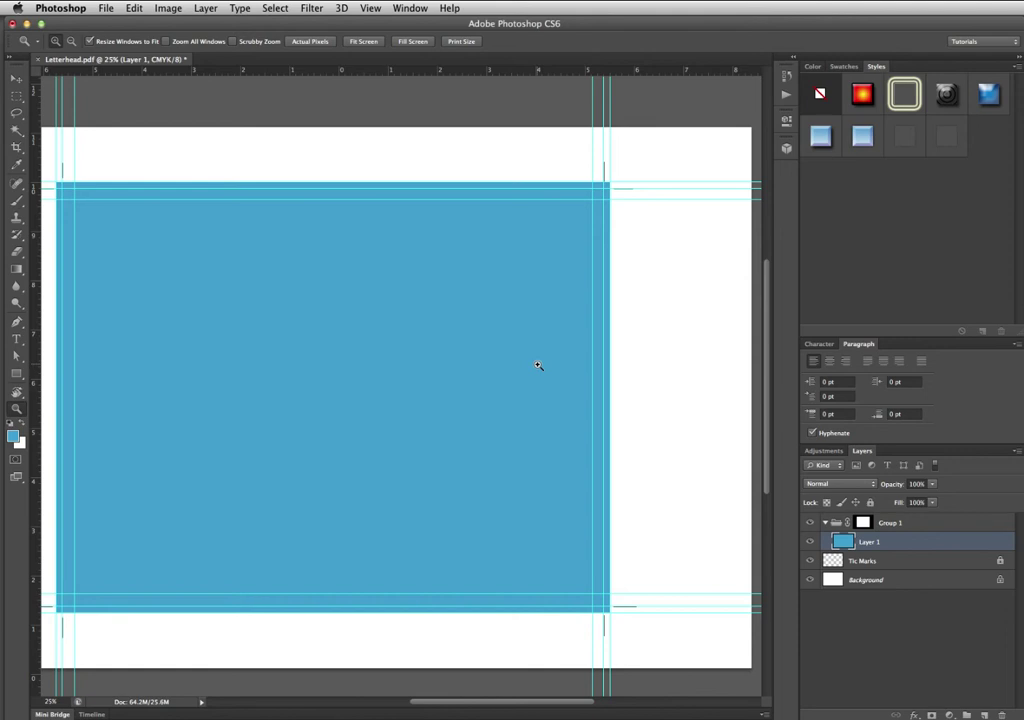
key("m")
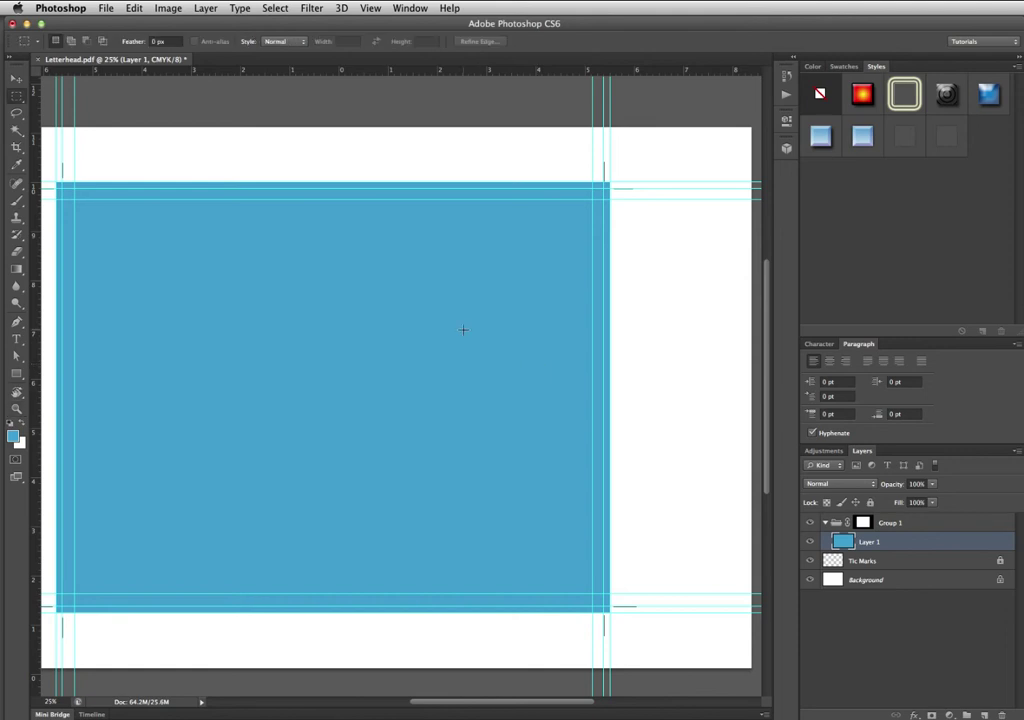
left_click_drag(463, 330, 567, 379)
key("super+shift+alt+n")
key("d")
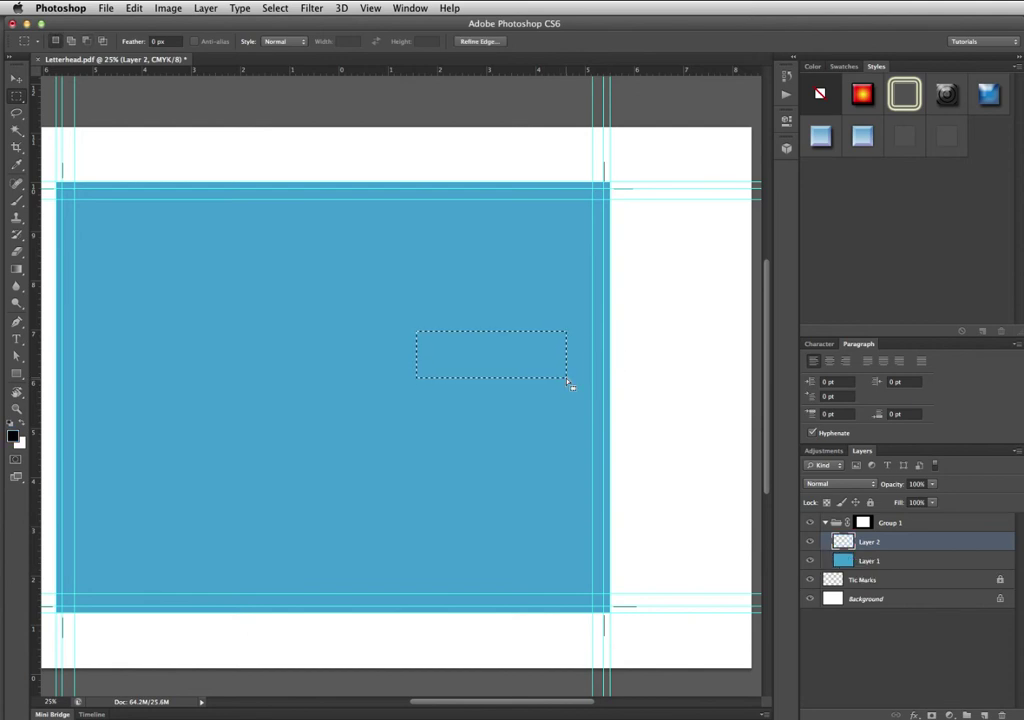
key("x")
key("alt+BackSpace")
key("super+d")
key("z")
left_click(519, 347)
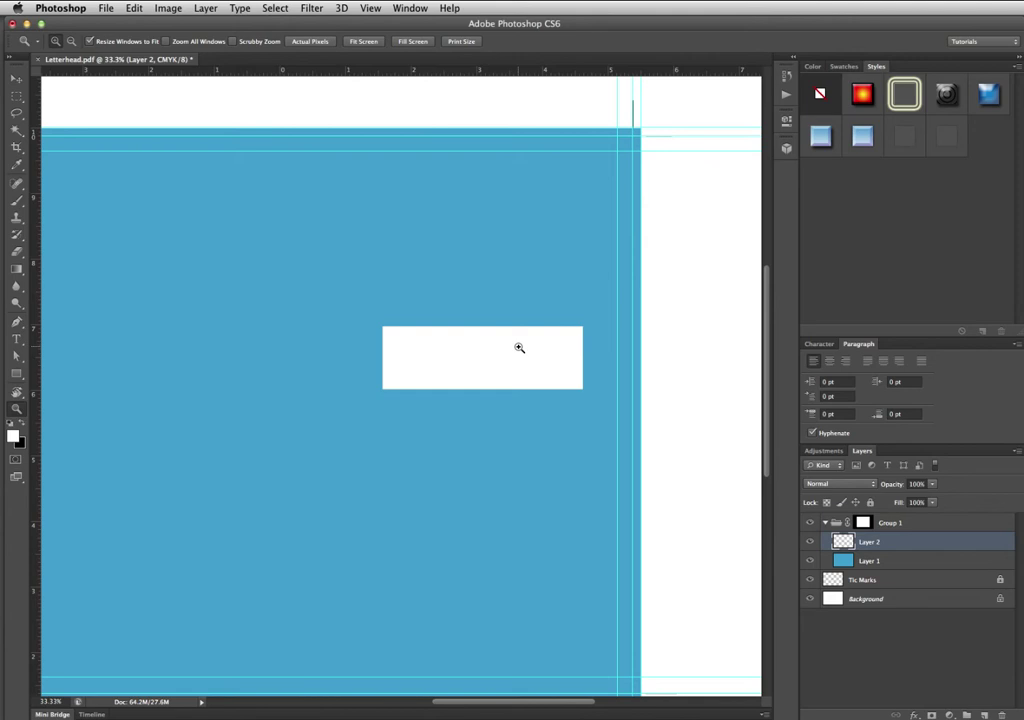
left_click(498, 355, "alt")
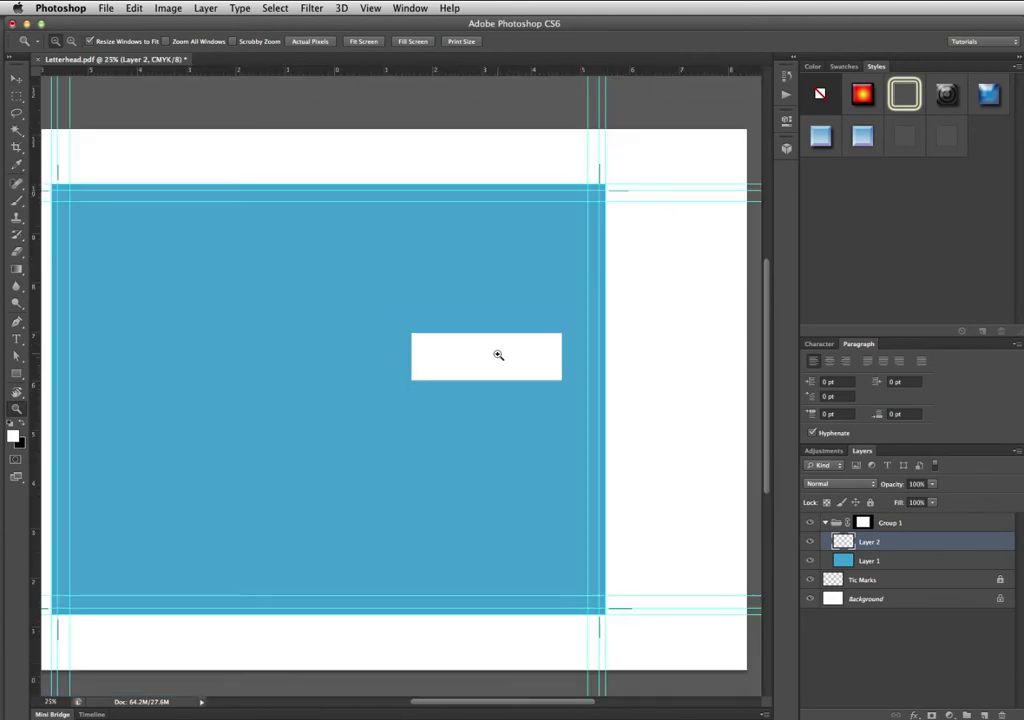
Move the white rectangle into the blue page's upper-right corner against the middle guides and set its layer opacity to 80%.
key("v")
left_click_drag(482, 362, 523, 211)
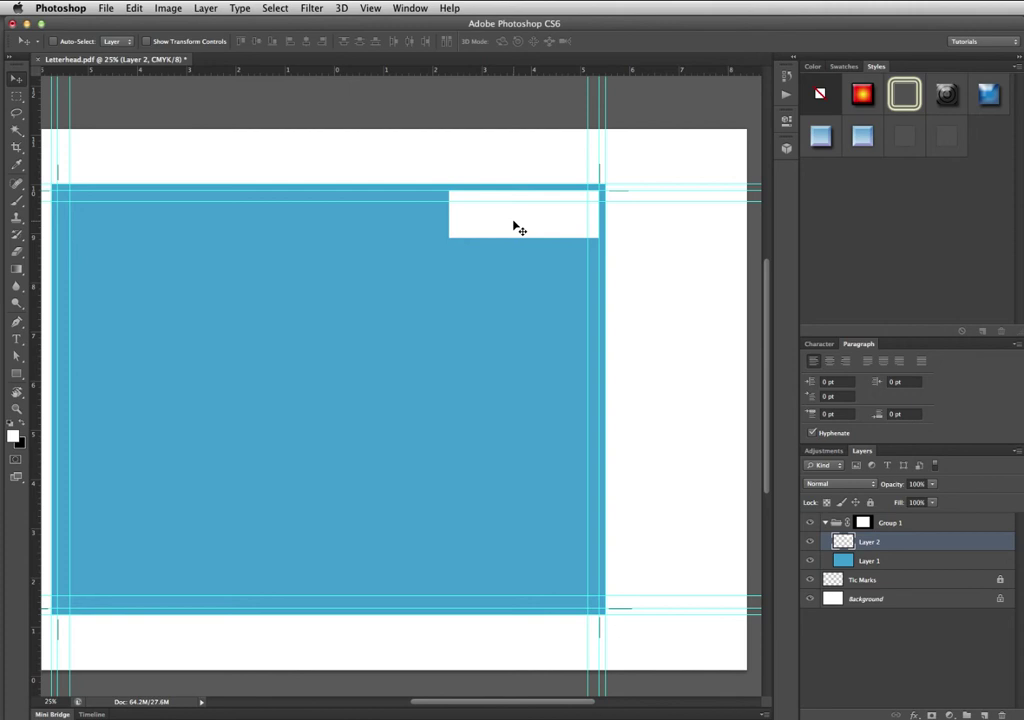
key("8")
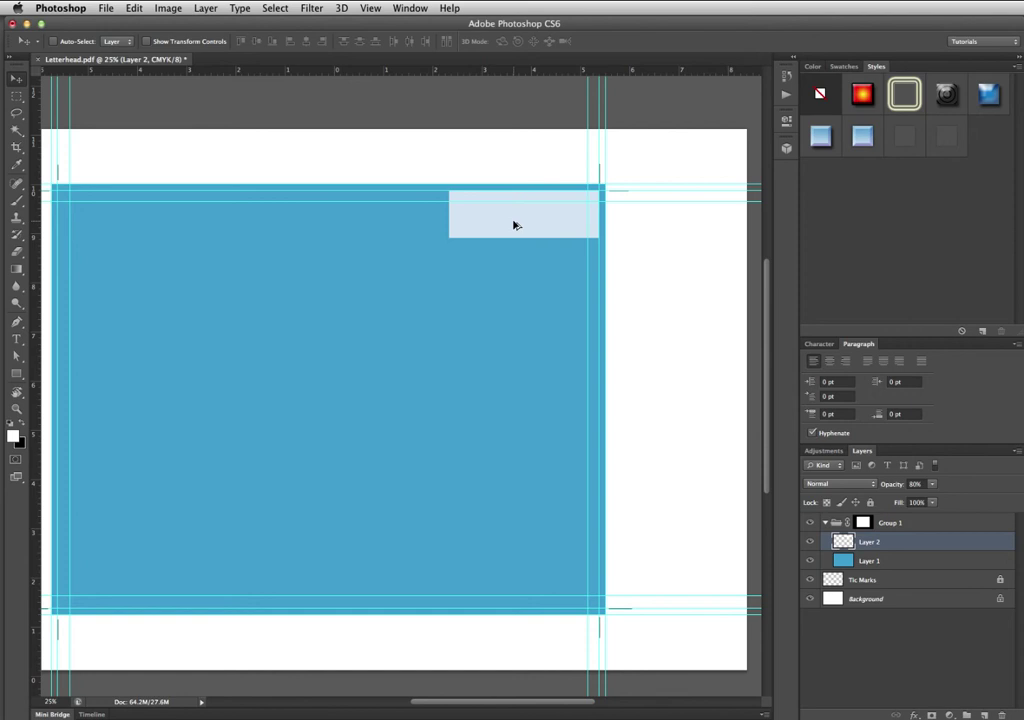
left_click(513, 224)
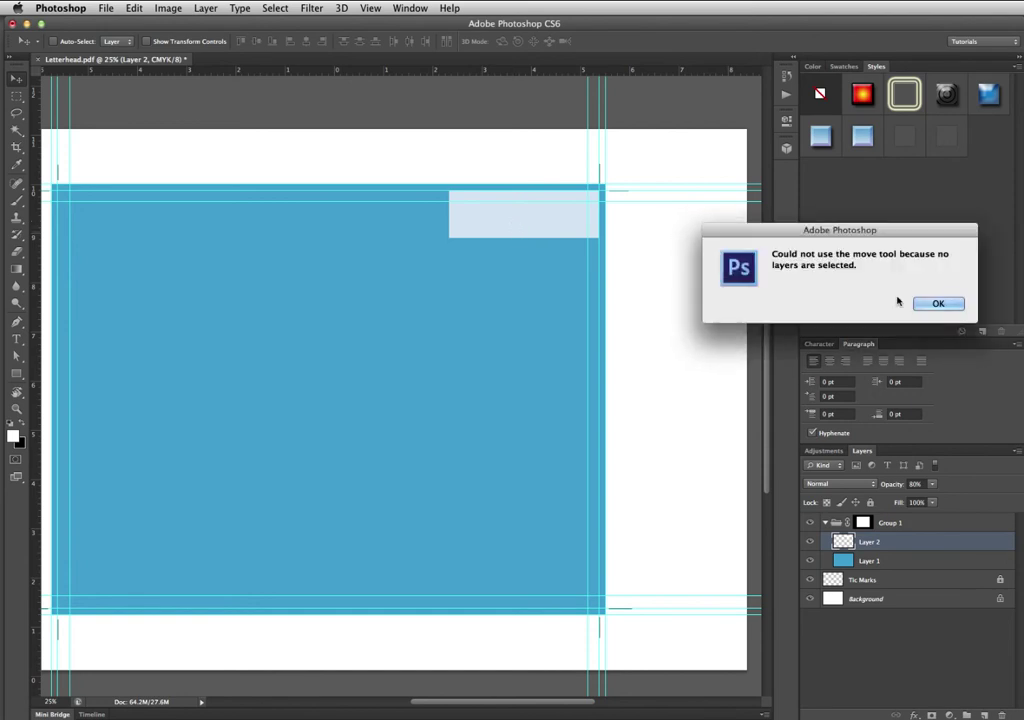
left_click(930, 302)
left_click(866, 541)
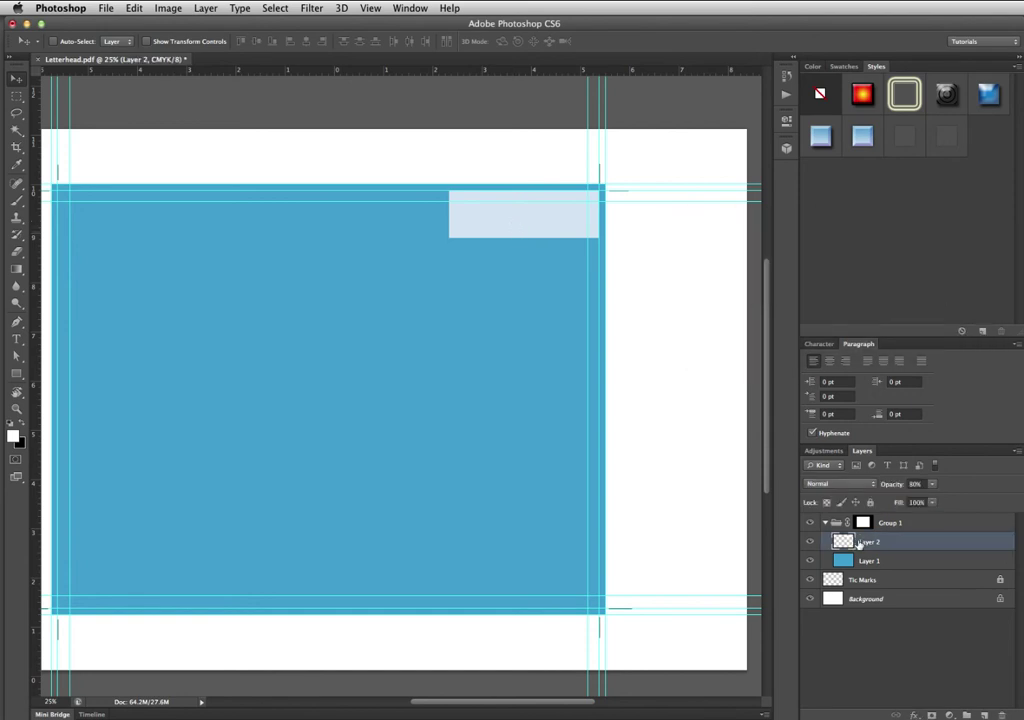
left_click(530, 243)
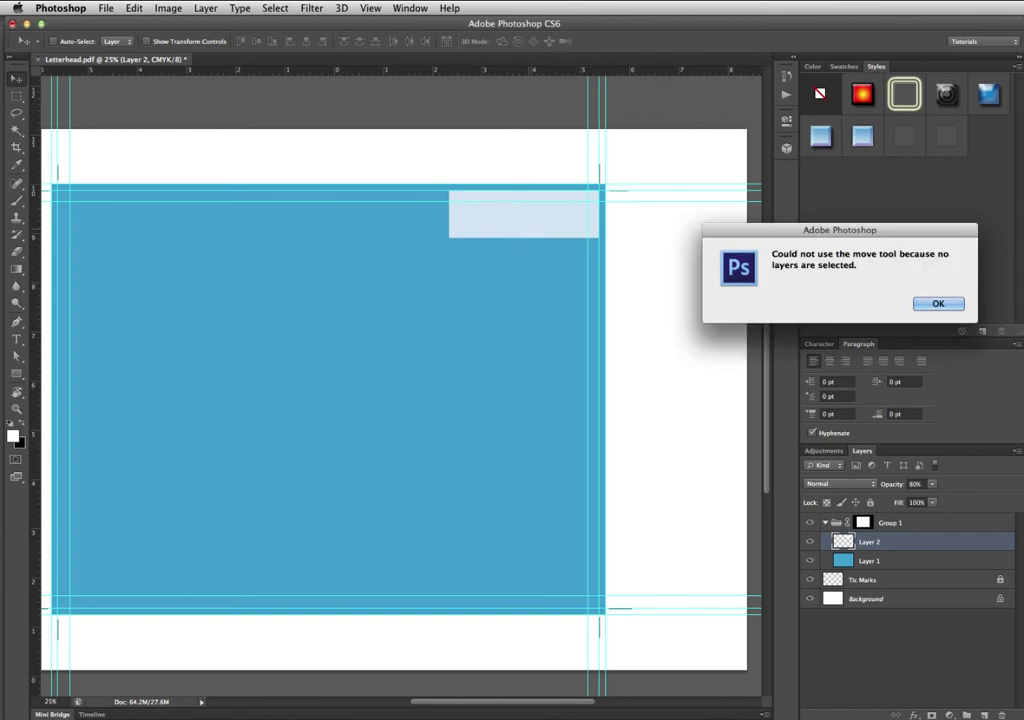
left_click(933, 304)
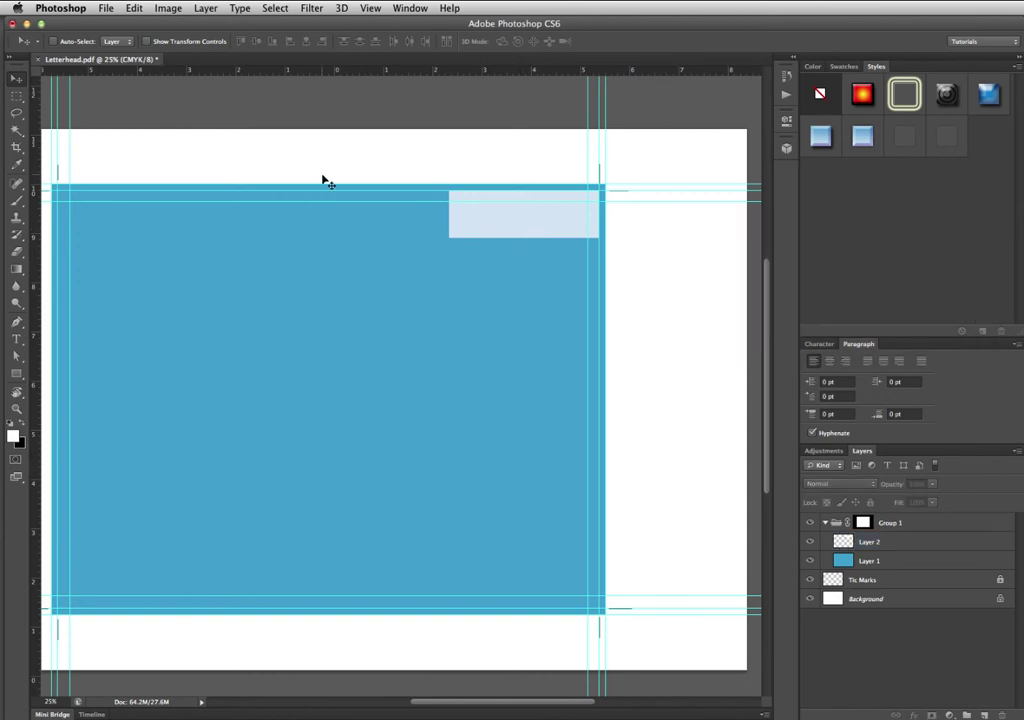
Select the translucent rectangle and duplicate it straight down three times, each copy slightly overlapping the one above.
left_click(517, 233, "super")
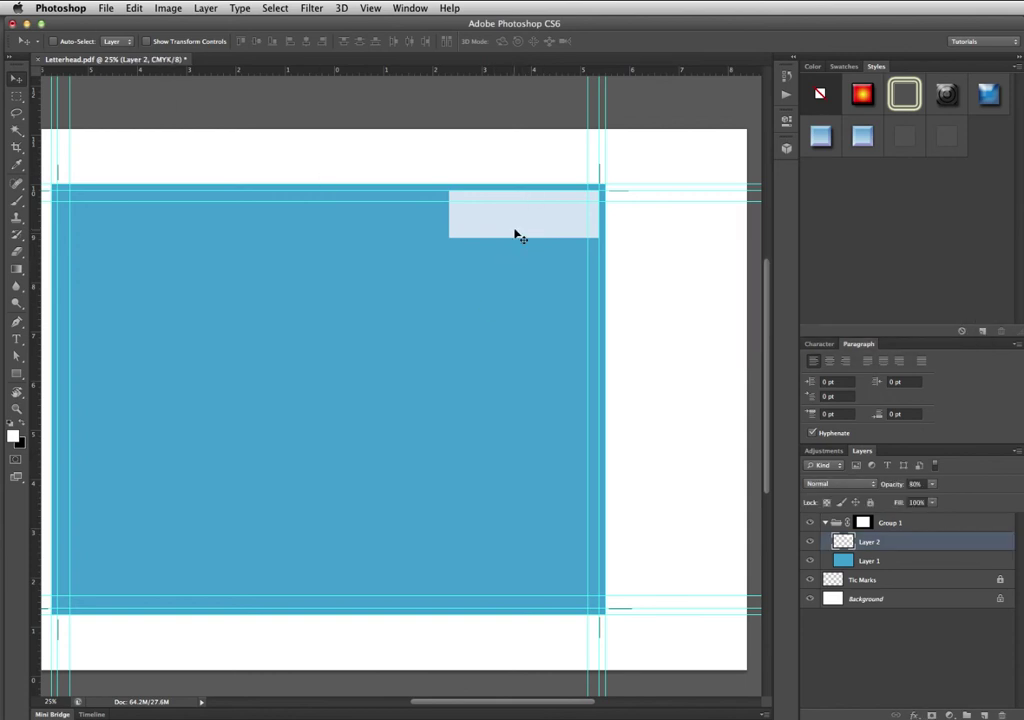
left_click_drag(521, 217, 520, 261)
key("z")
left_click(520, 261)
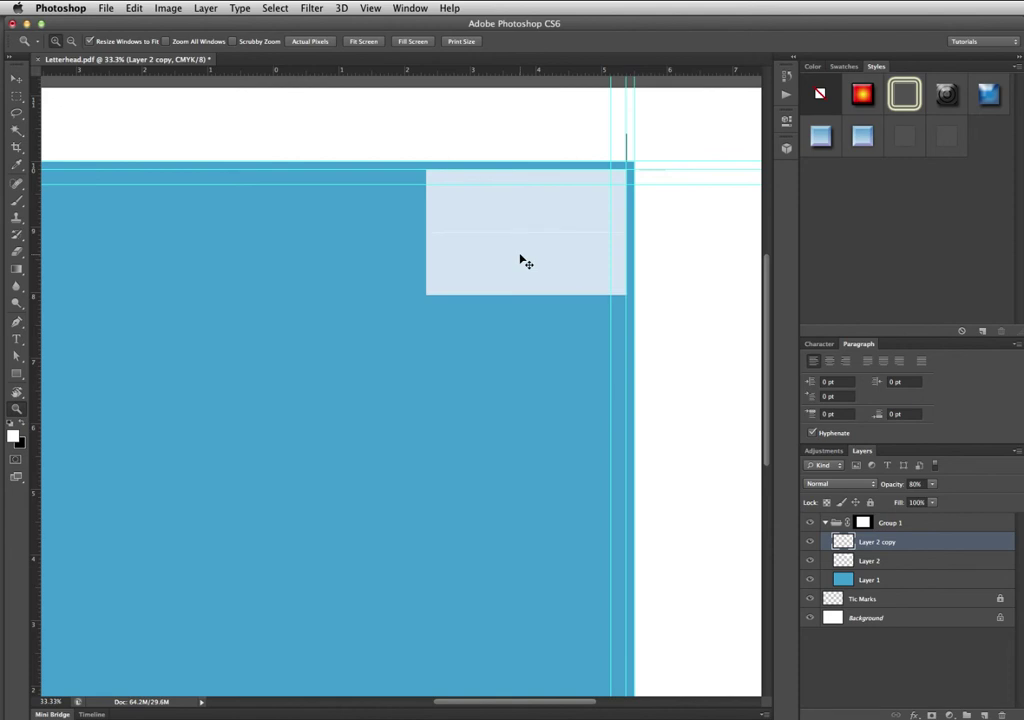
left_click_drag(527, 262, 514, 391)
key("super+z")
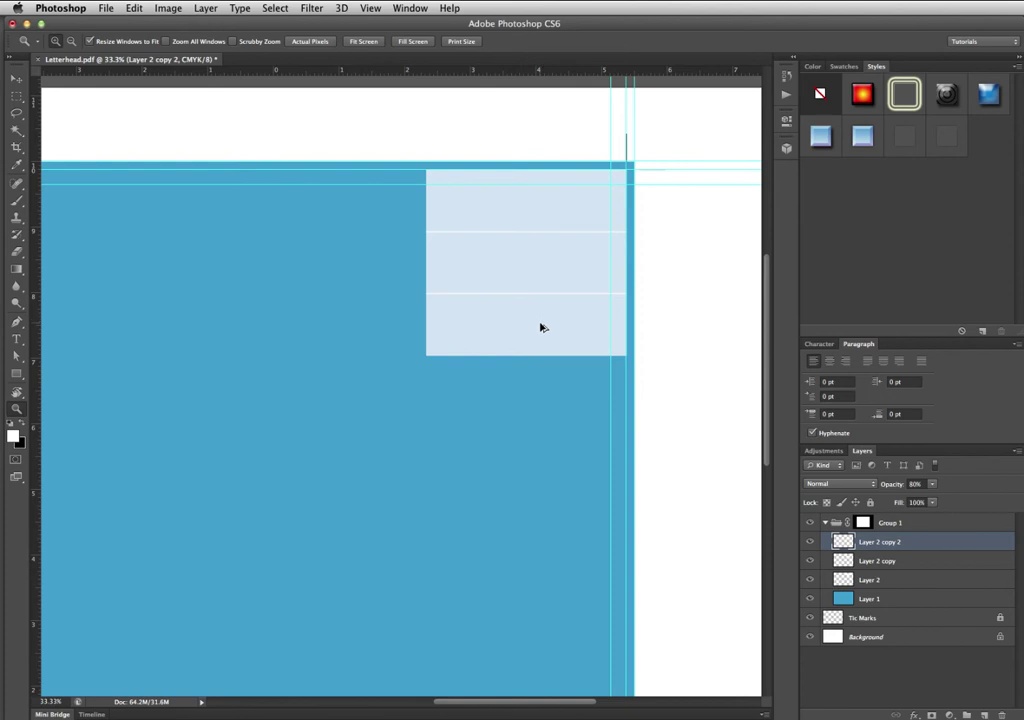
left_click_drag(538, 339, 537, 386)
key("Up")
key("Up")
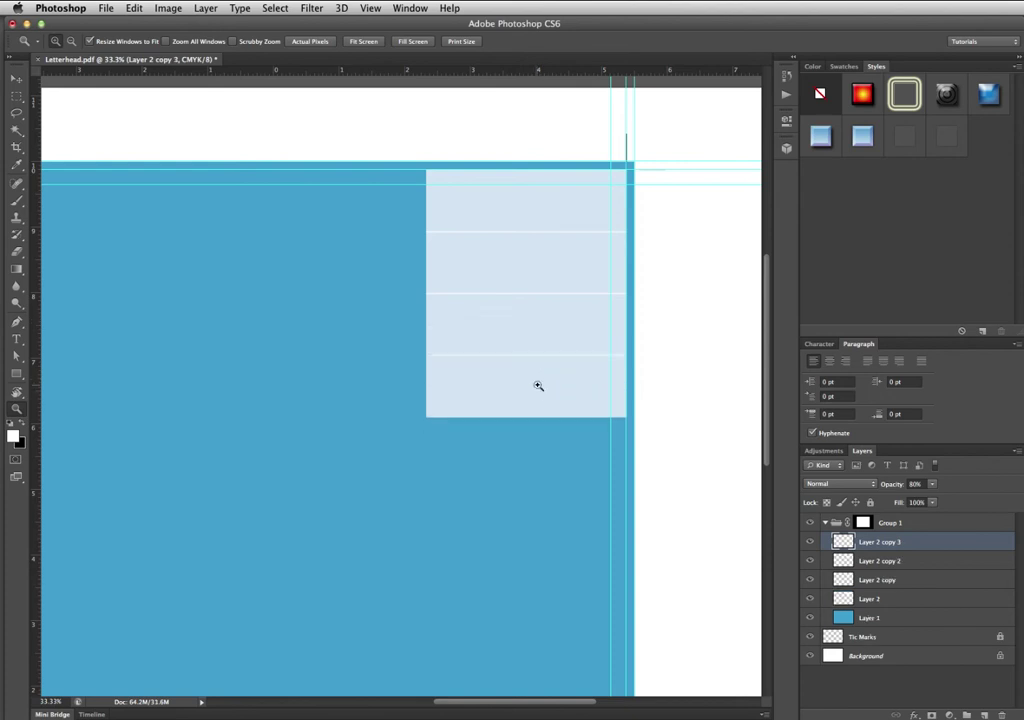
left_click_drag(532, 385, 532, 432)
key("super+z")
key("v")
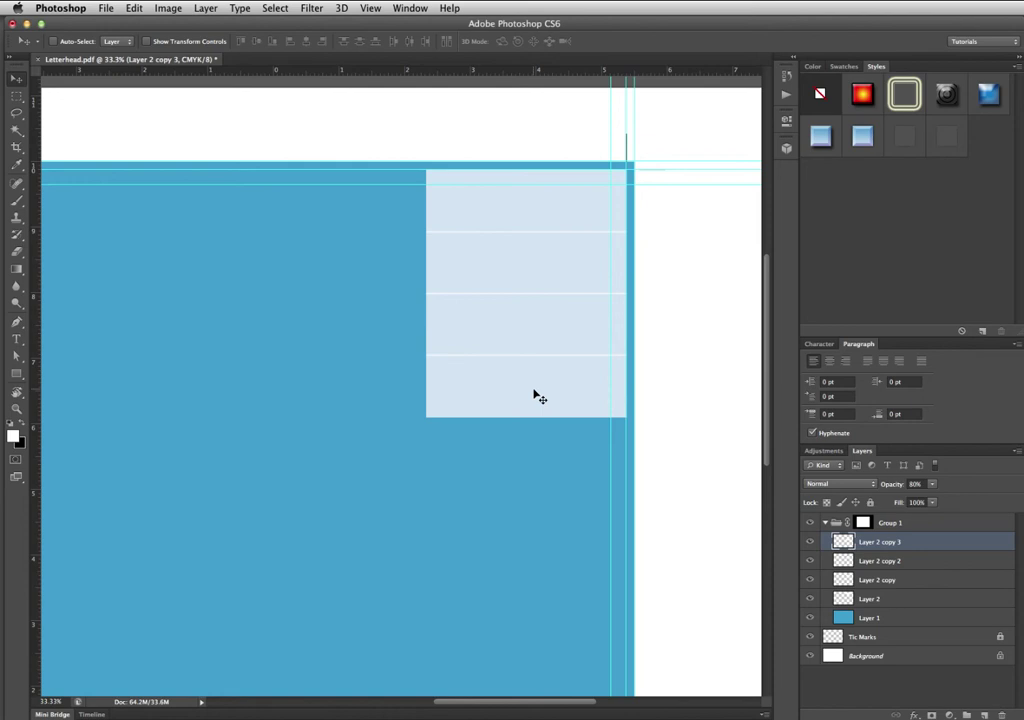
Duplicate the lowest rectangle and use Free Transform to shift the copy straight down until it slightly overlaps the original's lower edge.
left_click_drag(544, 455, 517, 364)
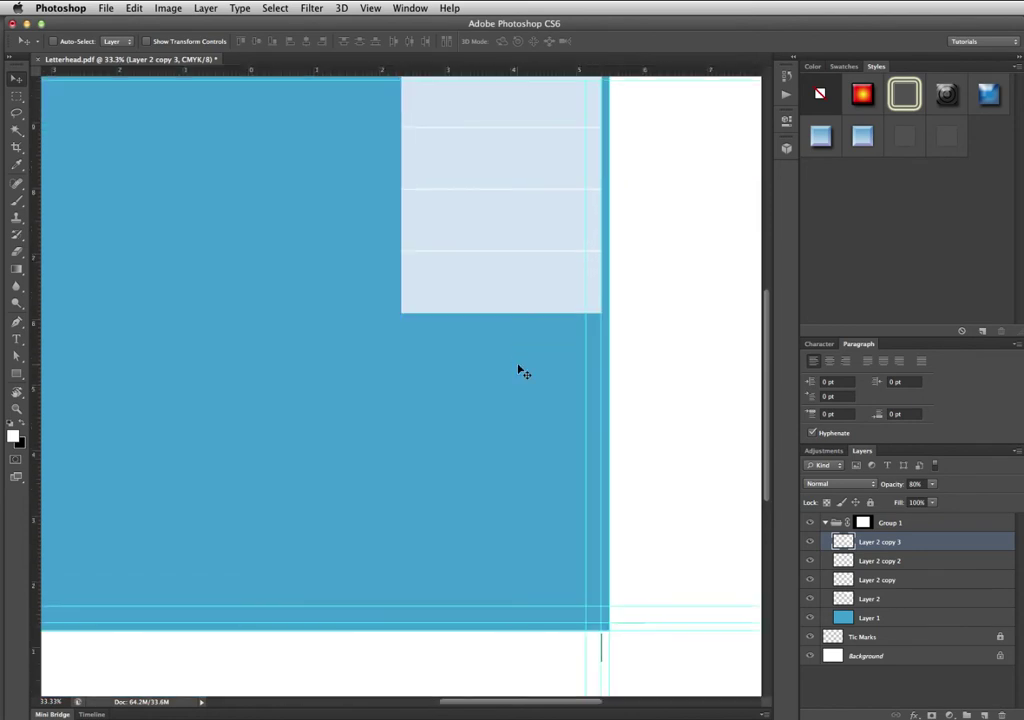
key("super+j")
key("super+t")
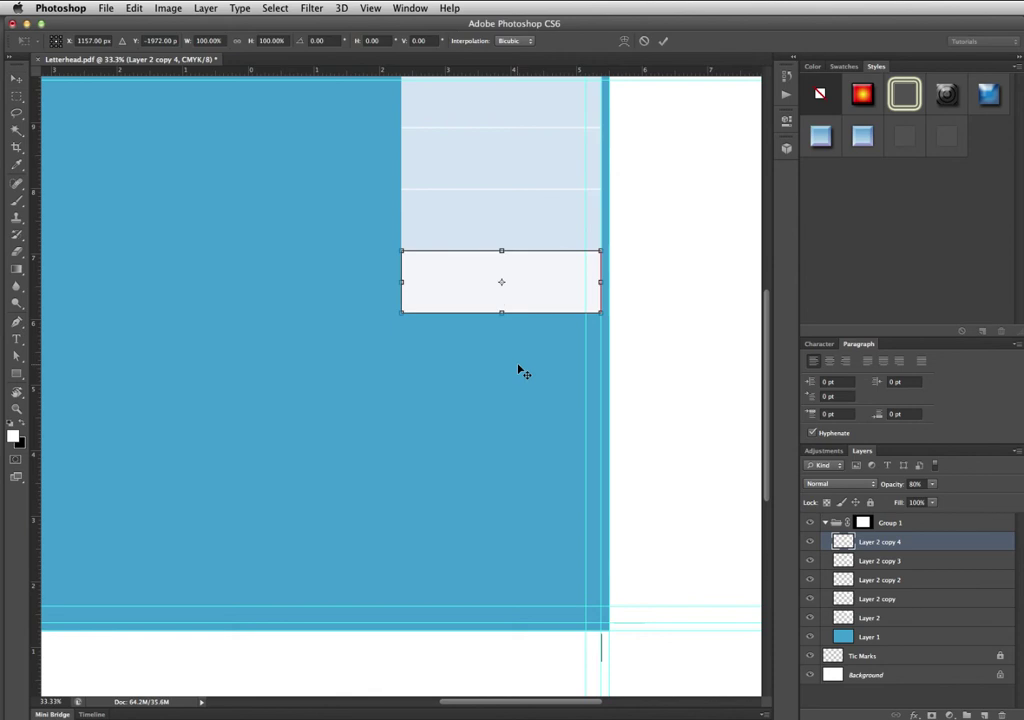
left_click_drag(519, 288, 519, 340)
key("Up")
key("Up")
key("Up")
key("Up")
key("Up")
key("Up")
key("Up")
key("Up")
key("Up")
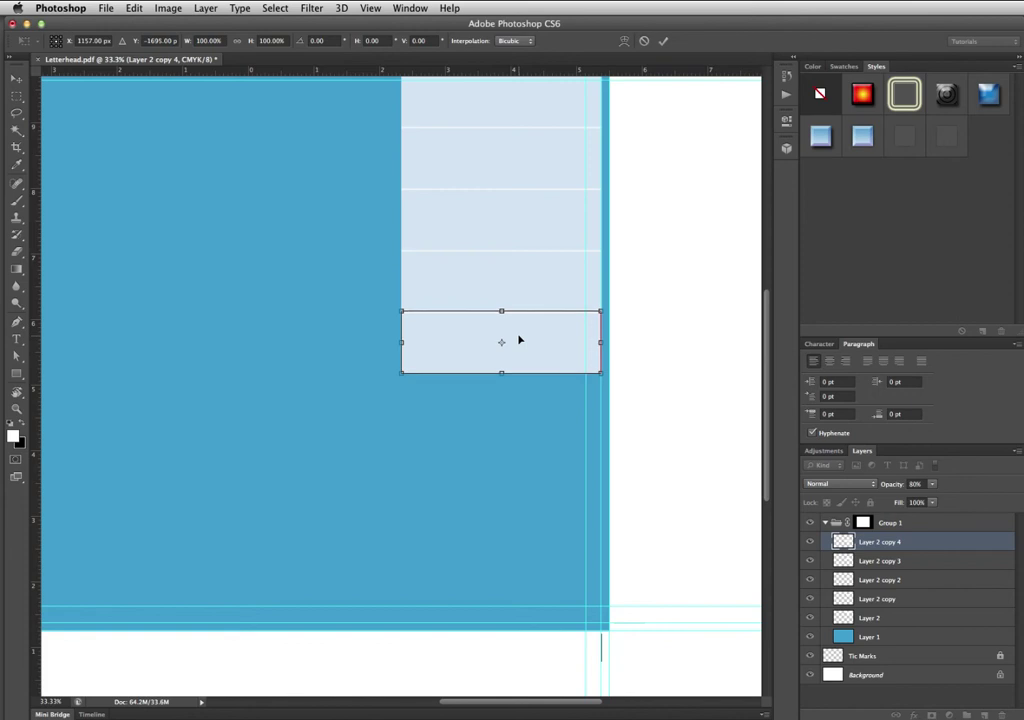
key("Return")
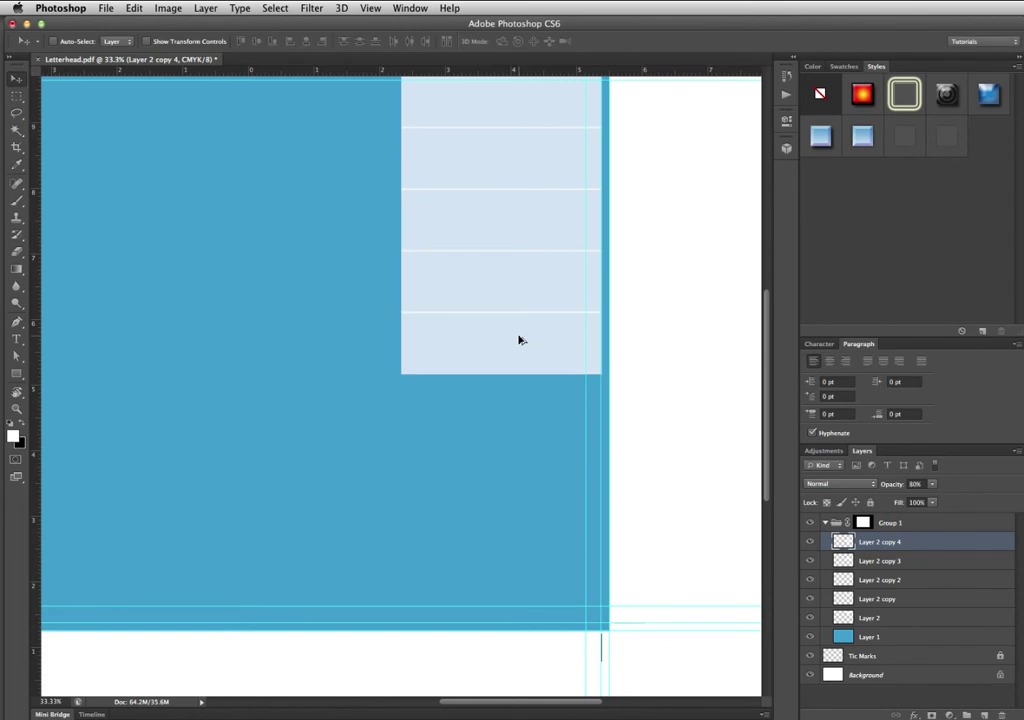
Repeat the duplicating transform four times to extend the column of rectangles down the page.
key("ctrl+alt+shift+t")
key("ctrl+alt+shift+t")
key("ctrl+alt+shift+t")
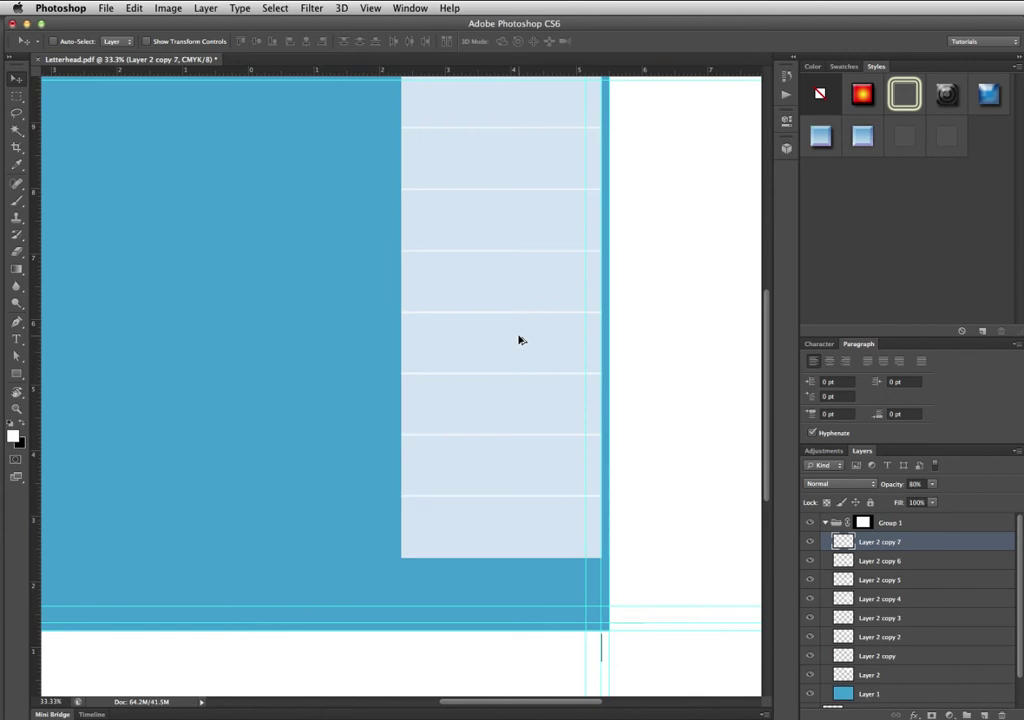
key("ctrl+alt+shift+t")
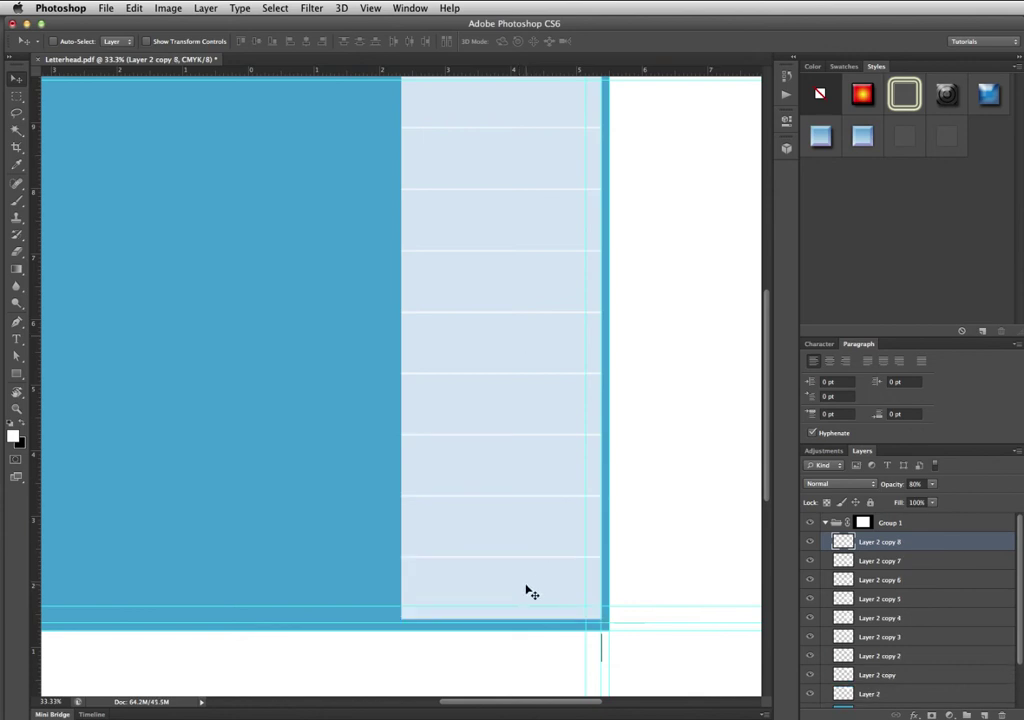
Select Layer 2 and all its copies and stretch their bottom edge to the middle lower guide, about 100.63% height.
scroll(905, 670, "down", 3)
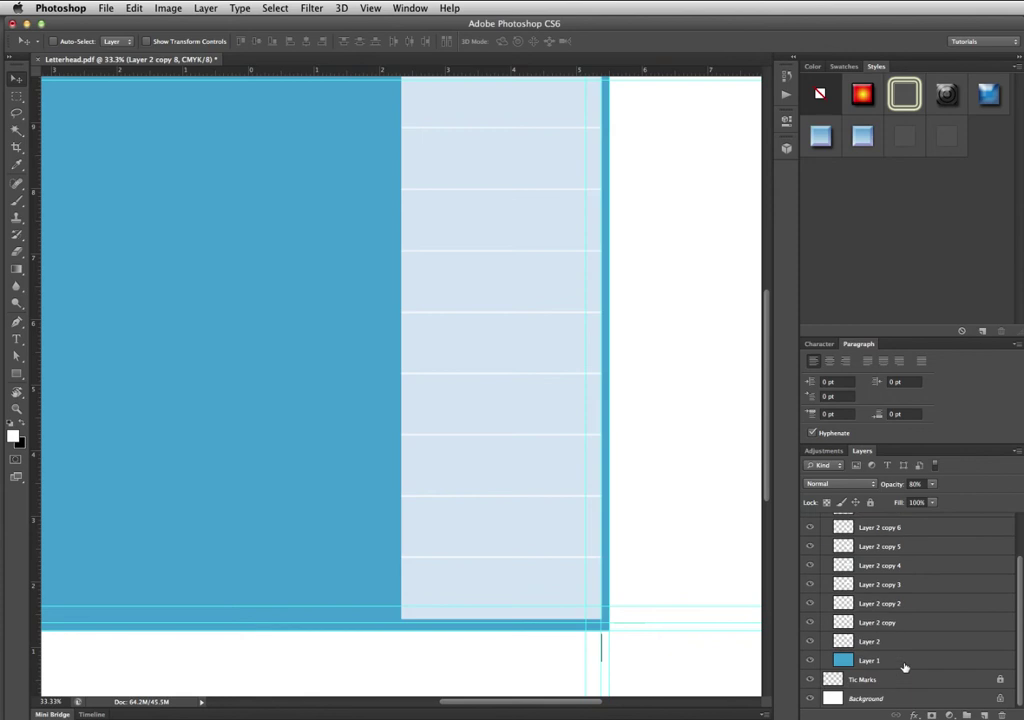
left_click(899, 643, "shift")
key("ctrl+g")
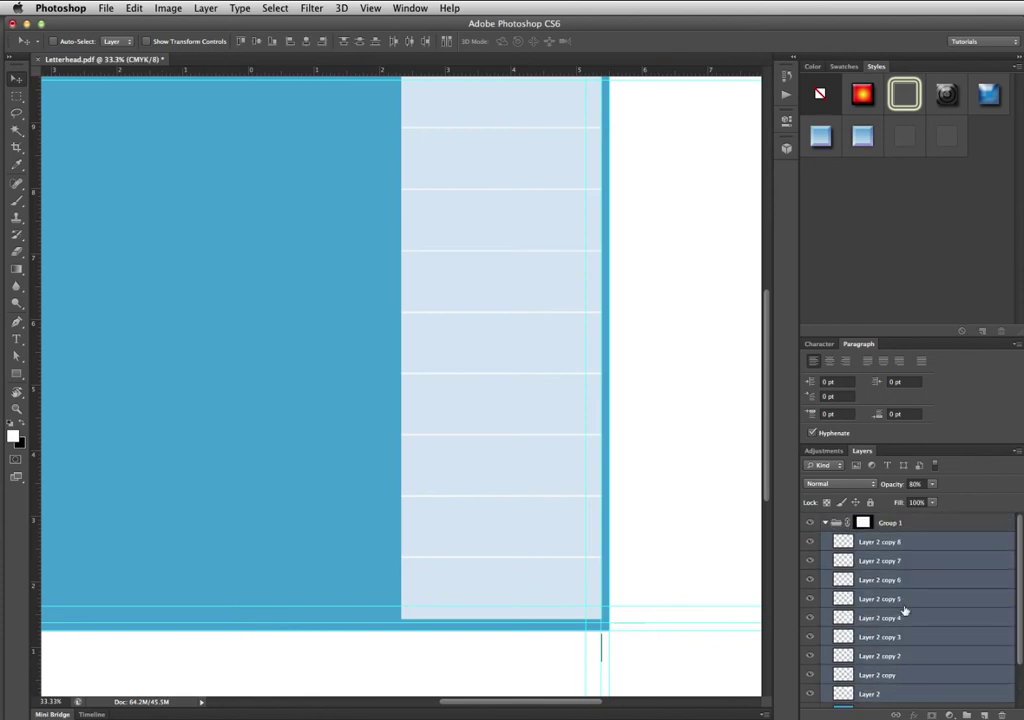
key("z")
left_click(533, 480, "alt")
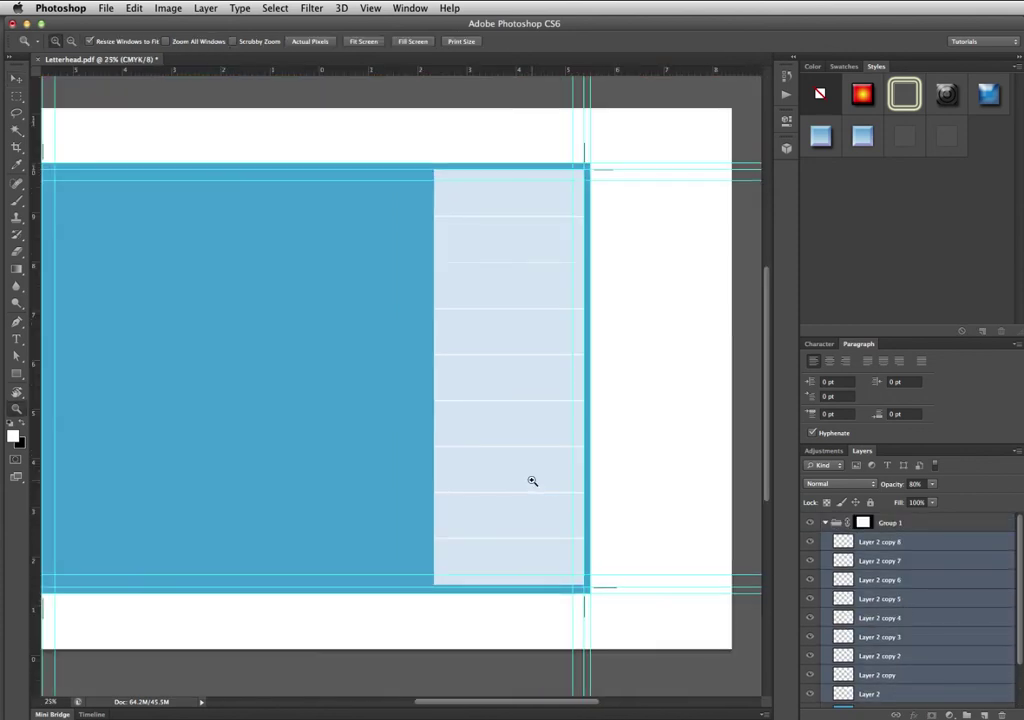
left_click(494, 585)
left_click(494, 585)
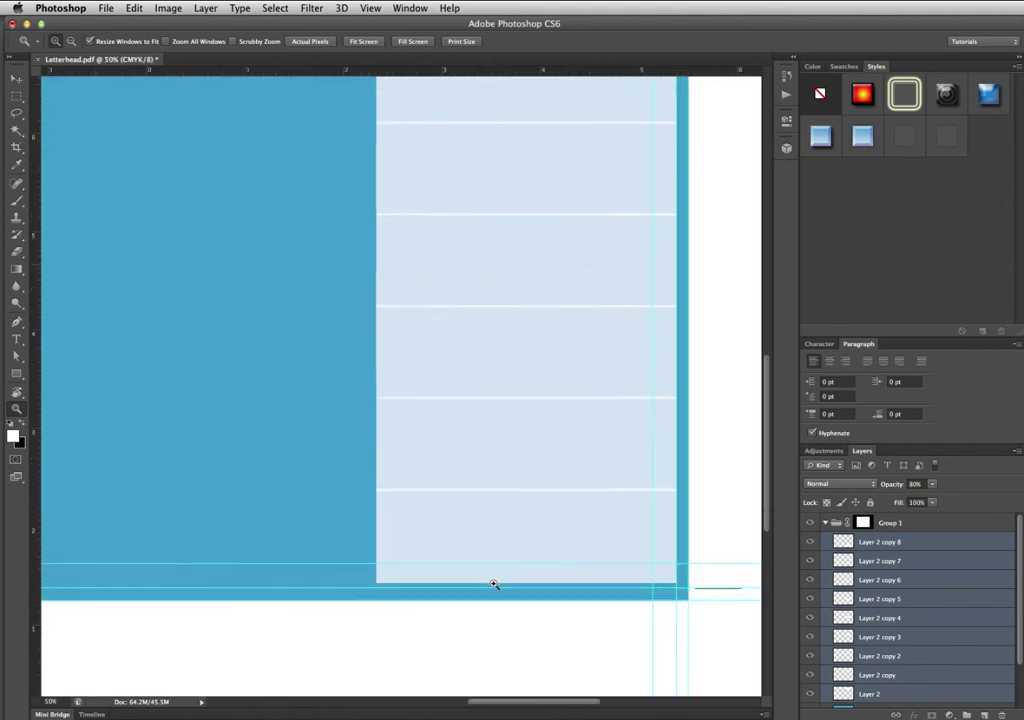
left_click(496, 589)
key("ctrl+t")
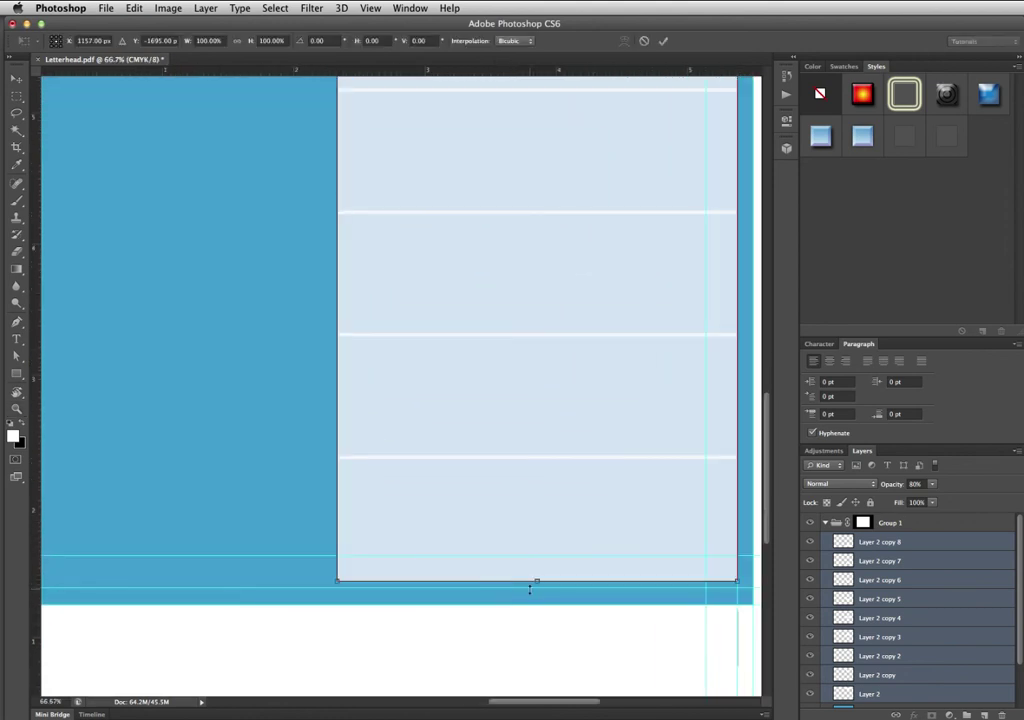
left_click_drag(536, 582, 537, 588)
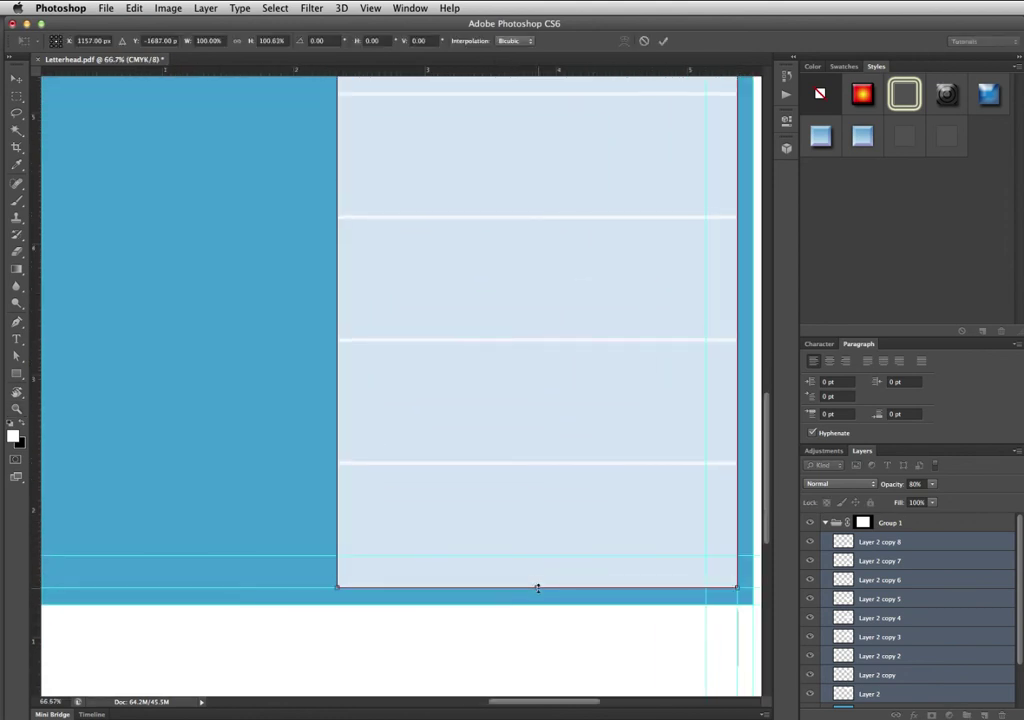
key("Return")
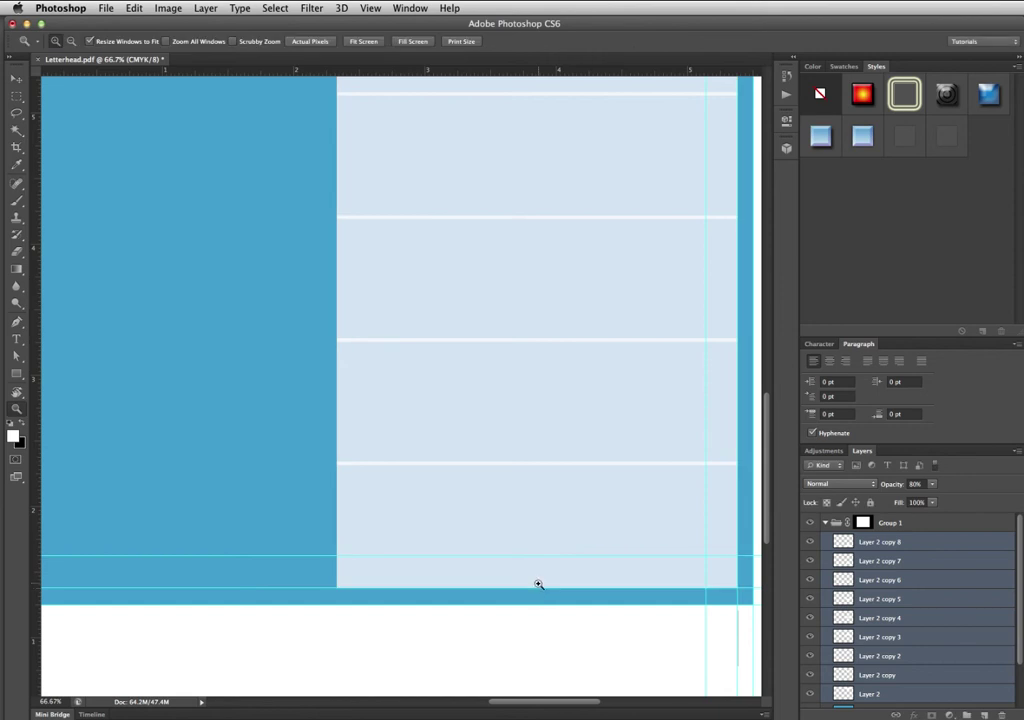
Merge Layer 2 and all its copies into a single layer.
left_click(570, 556)
left_click(590, 473, "alt")
left_click(590, 473, "alt")
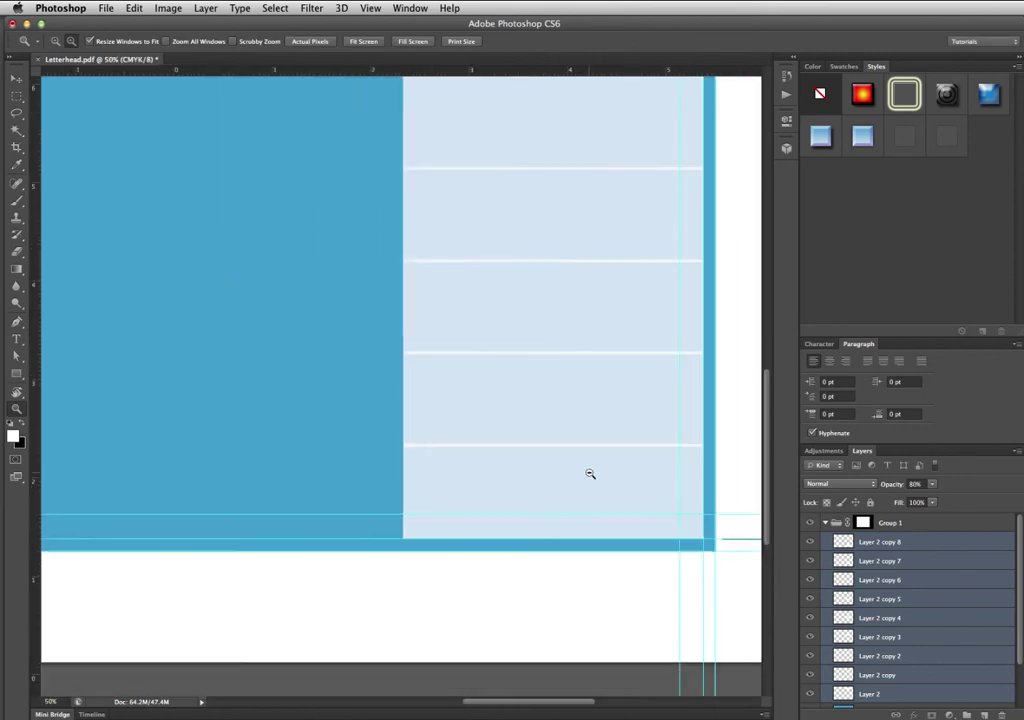
left_click(590, 473, "alt")
left_click_drag(610, 375, 544, 542)
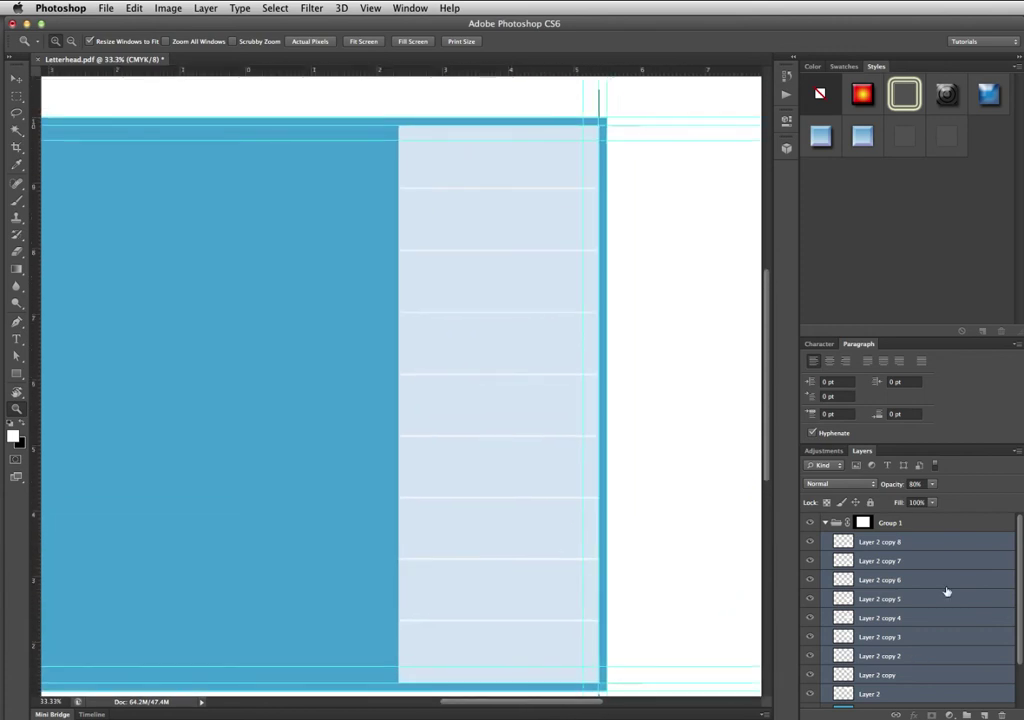
key("super+e")
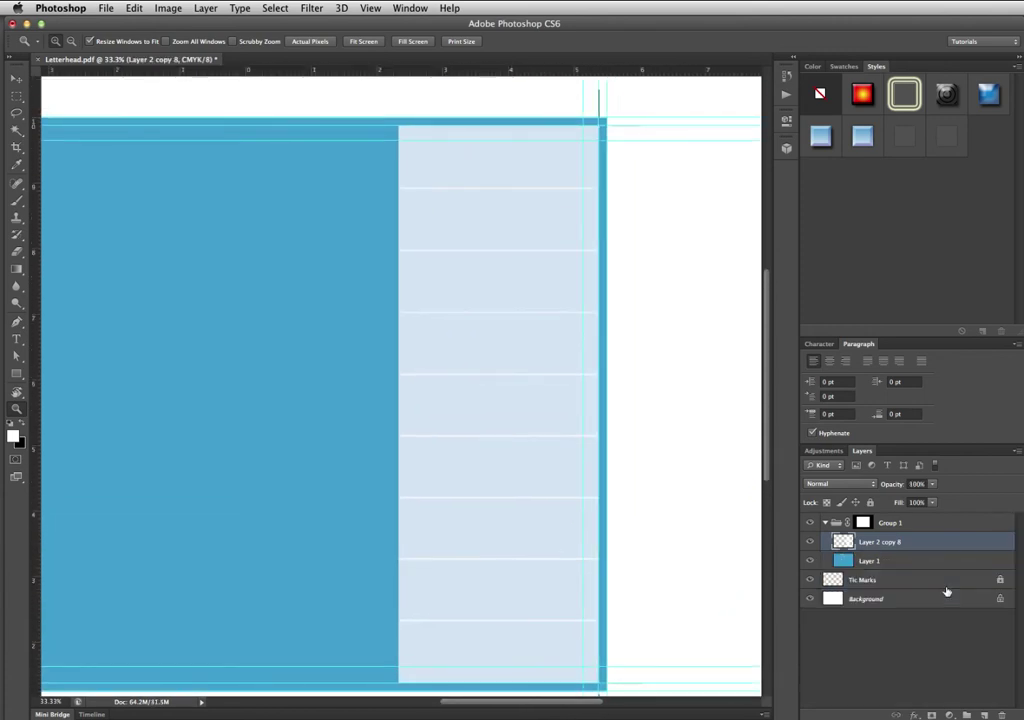
Rename the merged strip layer "Guidline" and lock it completely.
double_click(884, 543)
type("Luidline")
key("Return")
left_click(870, 502)
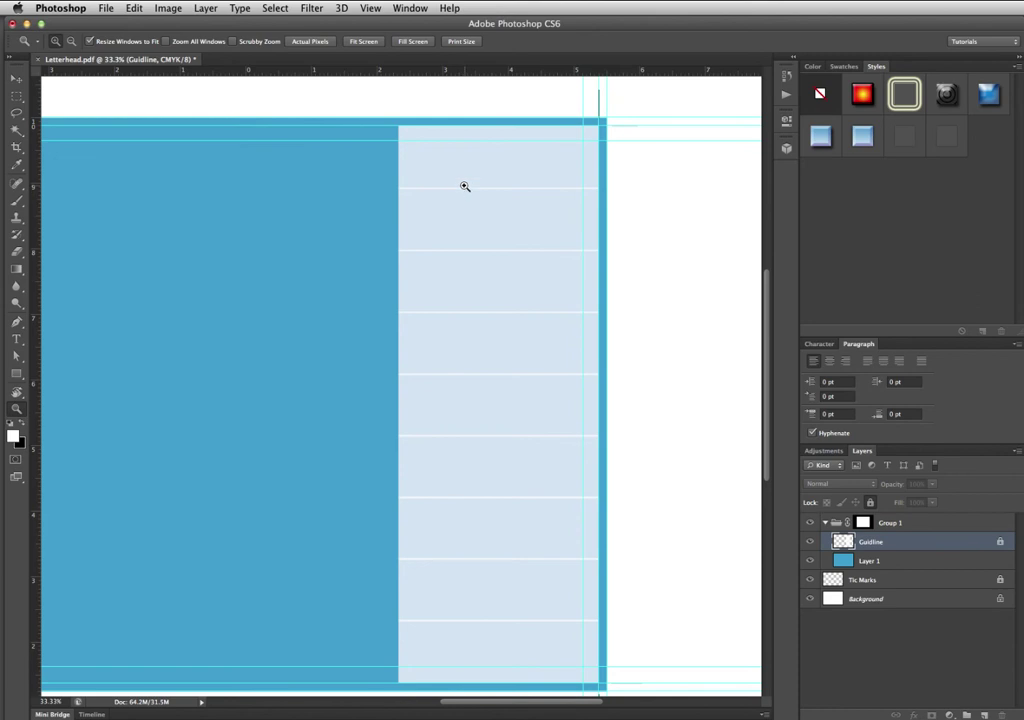
Add the text "Event Name" in the third strip from the top, with the default black foreground colour set.
left_click(450, 306)
key("t")
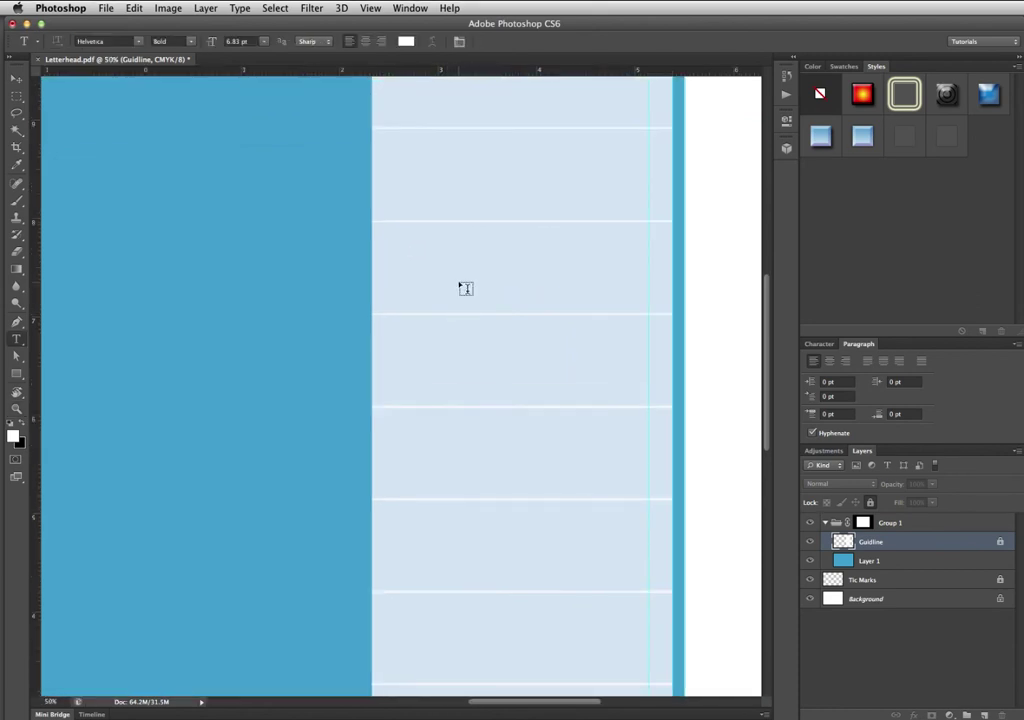
left_click(427, 263)
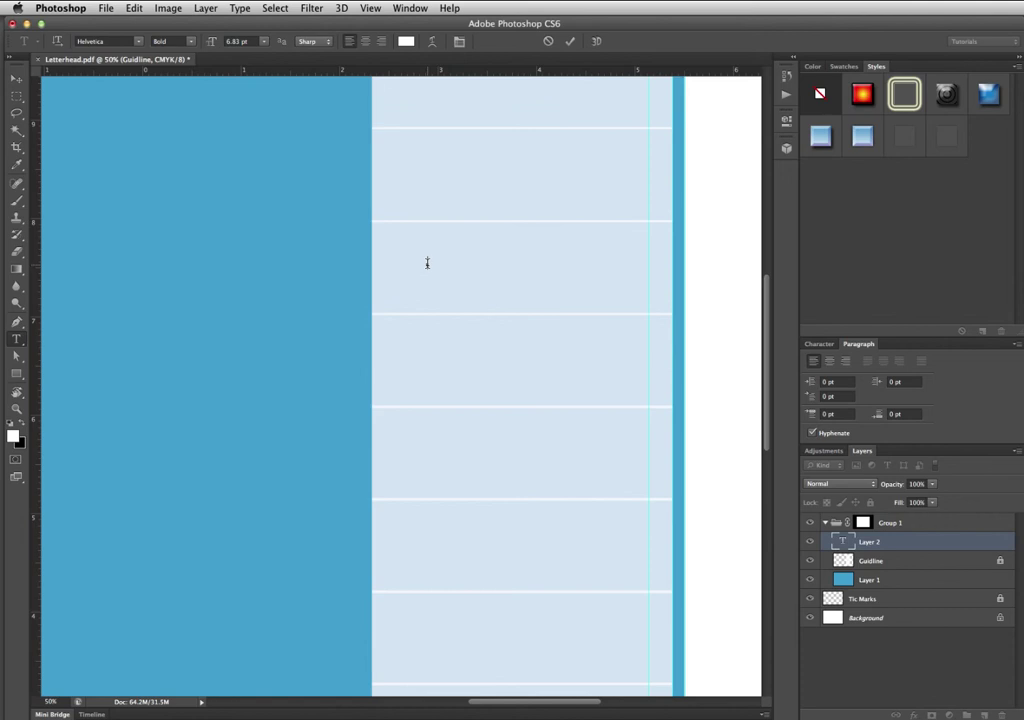
type("Event Name")
key("ctrl+Return")
key("d")
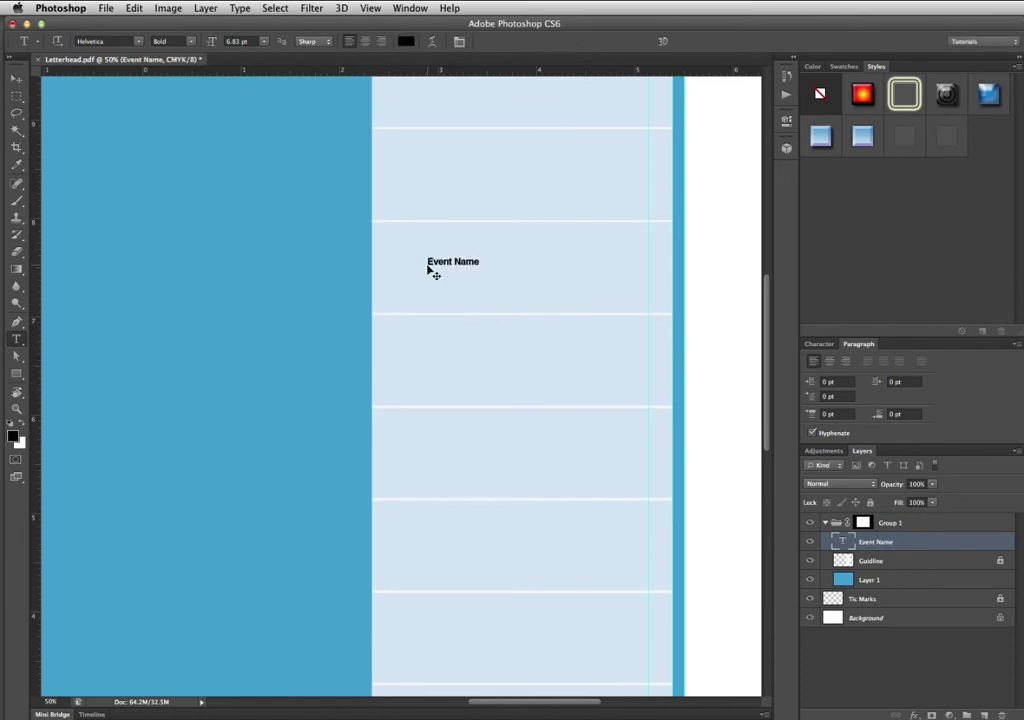
Enlarge the "Event Name" text with Free Transform to about 18.6 pt, keeping it in the upper part of its strip.
key("ctrl+t")
mouse_move(483, 270)
left_mouse_down()
mouse_move(565, 318)
mouse_move(493, 263)
left_mouse_up()
key("Return")
key("v")
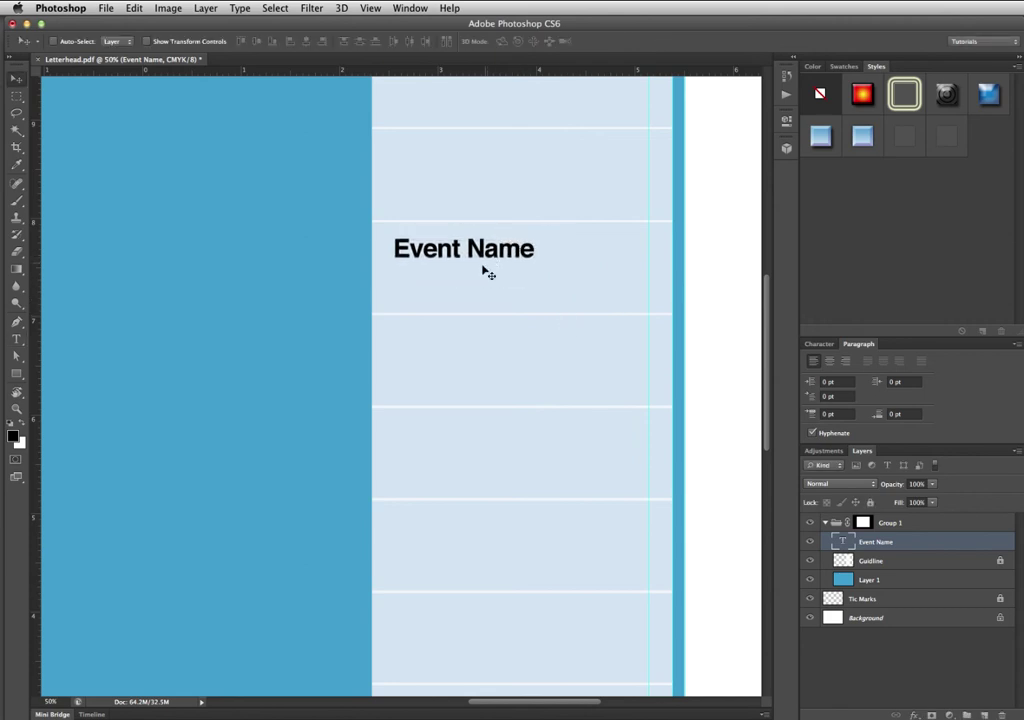
Add the text line "Date, Time, Place" below the event name in the same strip.
key("t")
left_click(409, 284)
type("Date")
type("ime, Place")
key("ctrl+Return")
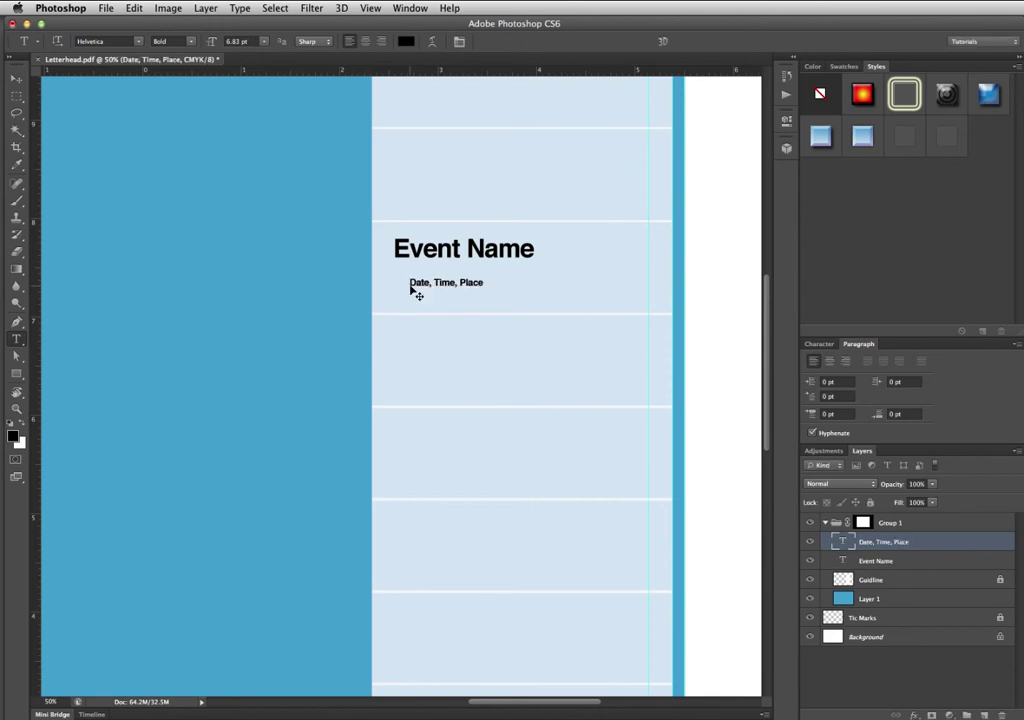
Move the "Date, Time, Place" line directly under the event name, aligned with its left edge.
key("v")
left_click_drag(428, 299, 418, 286)
left_click(412, 299)
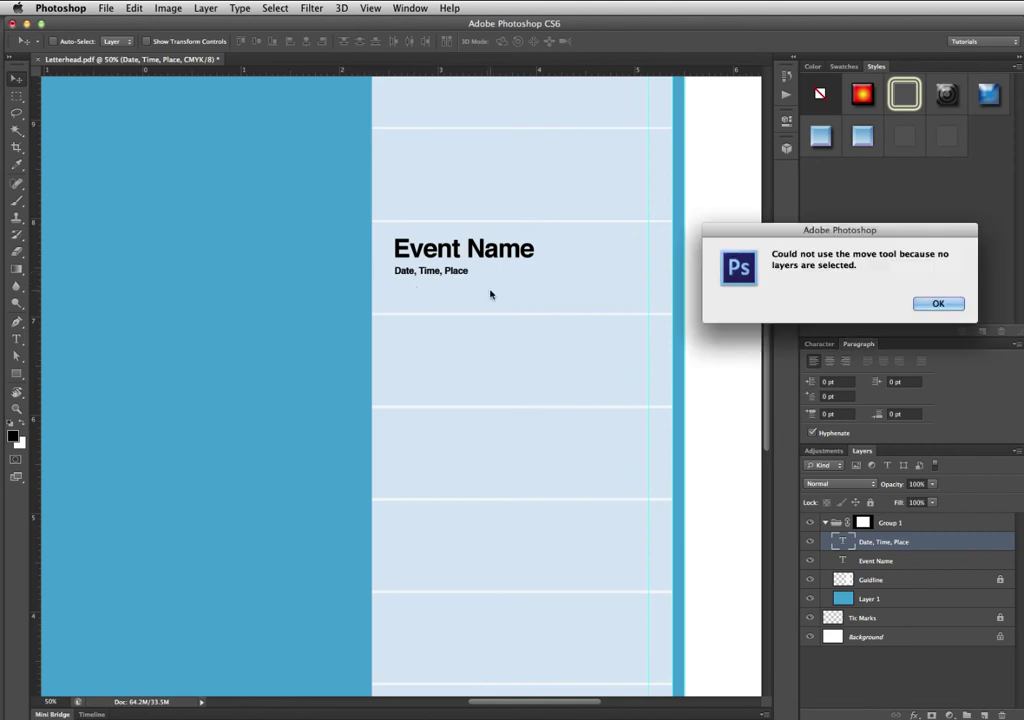
key("Return")
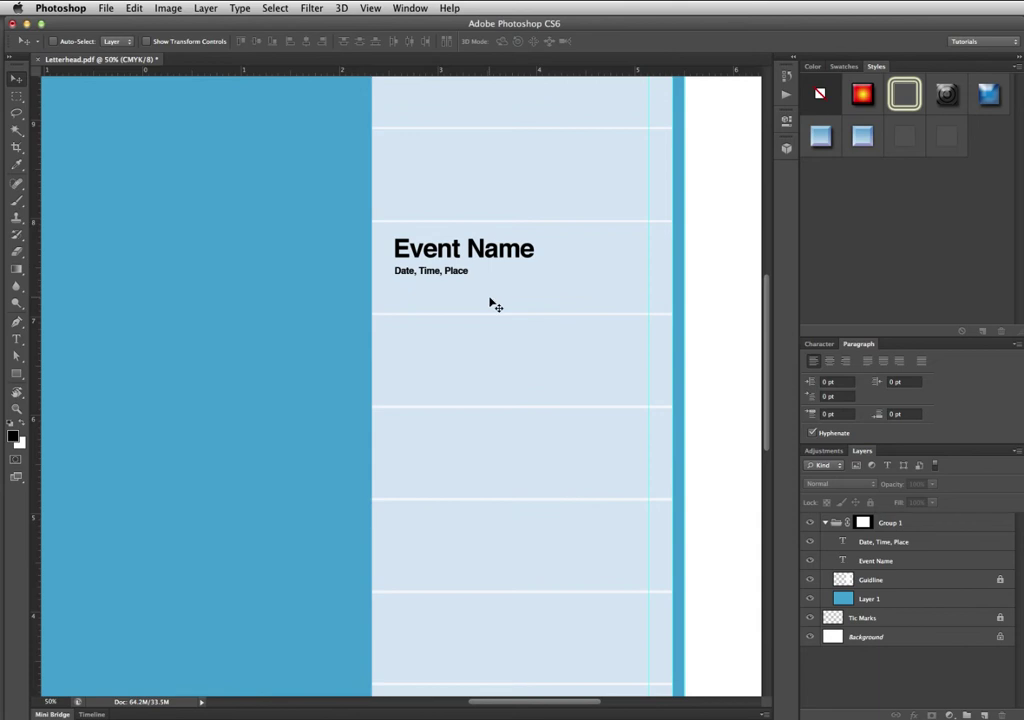
Duplicate the "Date, Time, Place" layer and nudge the copy straight down to form another line beneath it.
left_click(900, 543)
key("ctrl+j")
key("Down")
key("Down")
key("Down")
key("Down")
key("Down")
key("Down")
key("Down")
key("Down")
key("Down")
key("Down")
Replace the duplicated line's text with "contact number" followed by the phone number.
key("t")
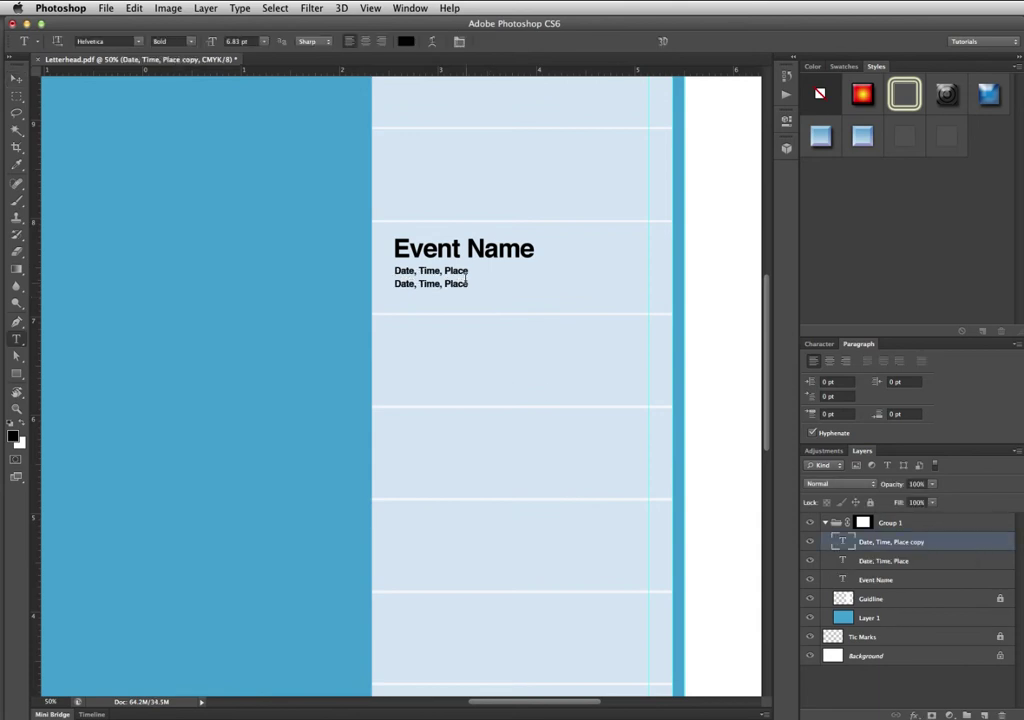
triple_click(455, 284)
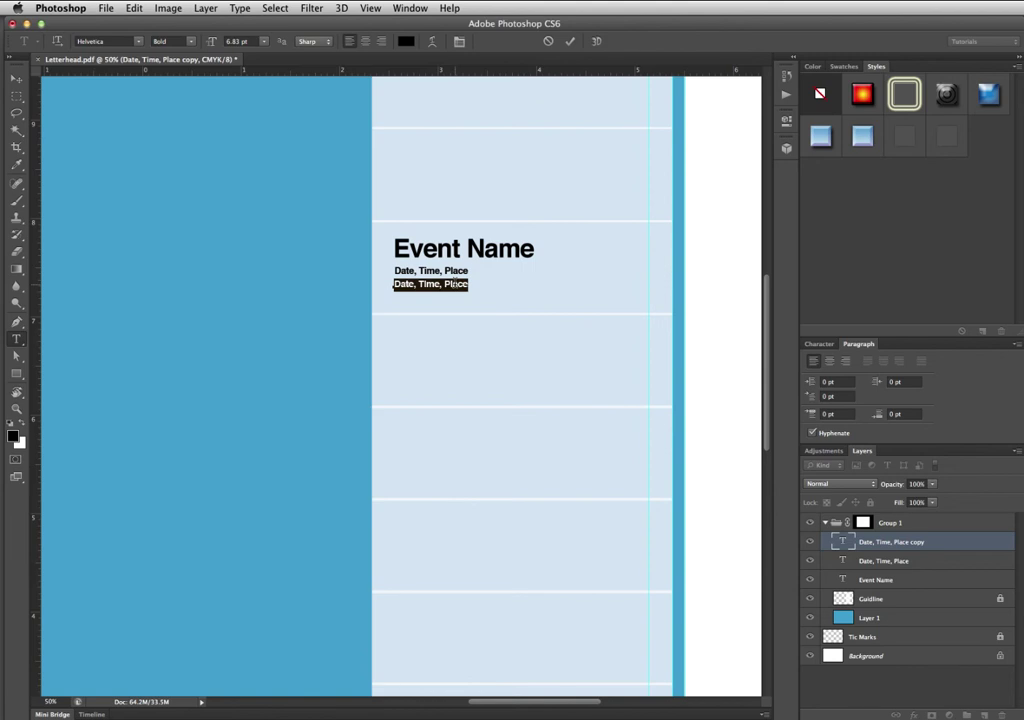
type("act number 123-456-789")
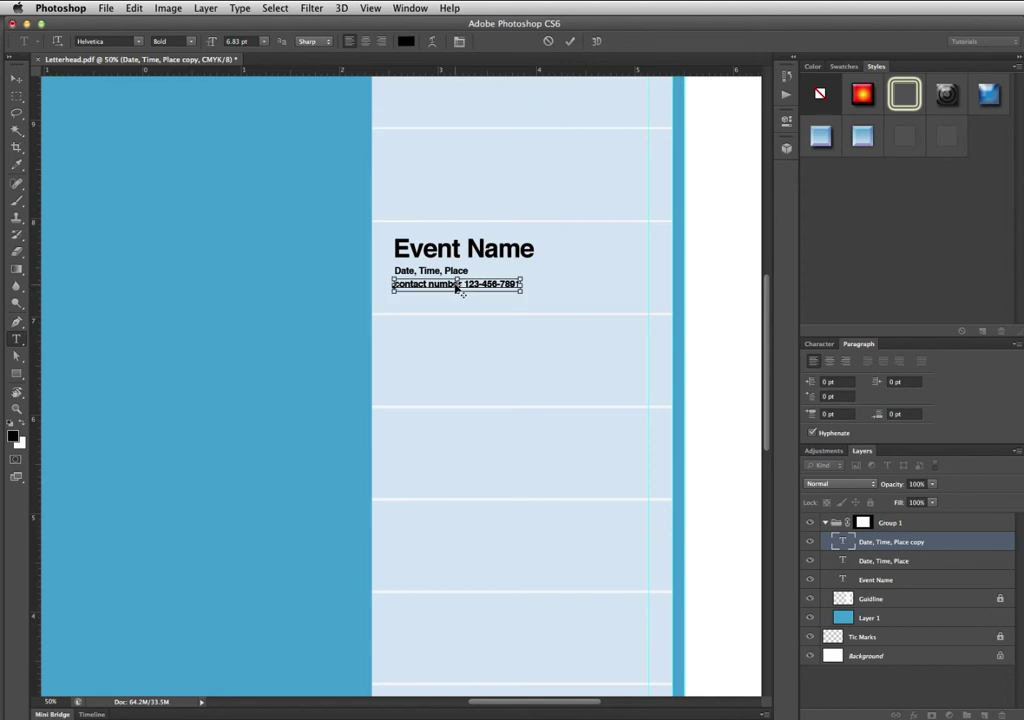
key("super+Return")
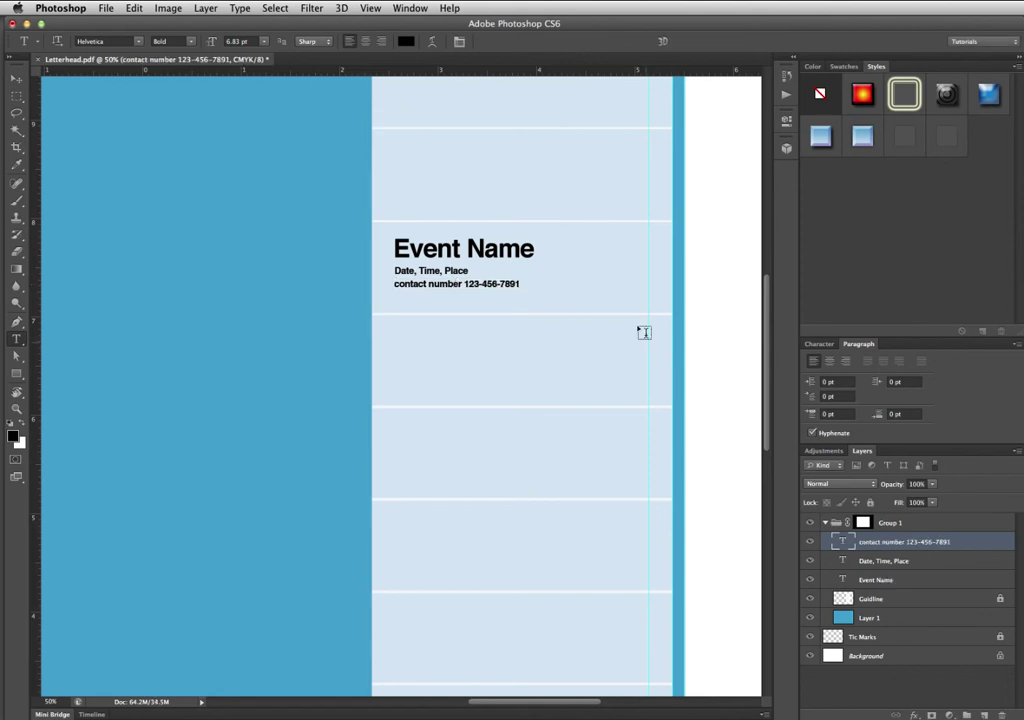
Add the text "$5" in the empty area to the right of the event details.
left_click(588, 270)
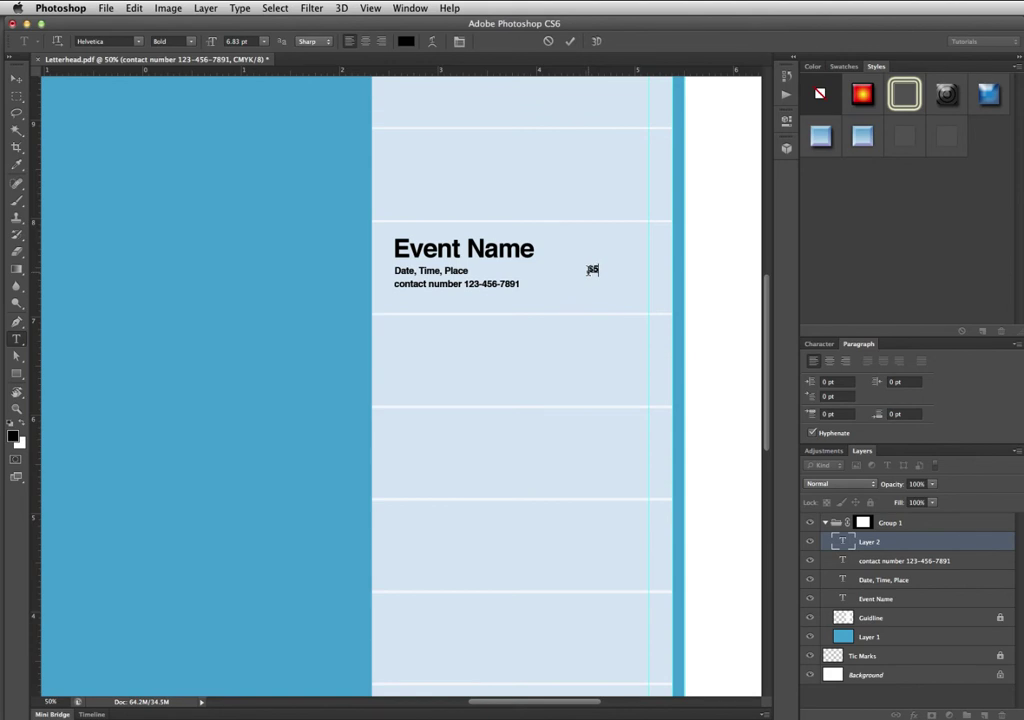
type("$5")
key("super+Return")
Scale the "$5" text up to about 462% and move it near the strip's right end, vertically centred.
key("super+t")
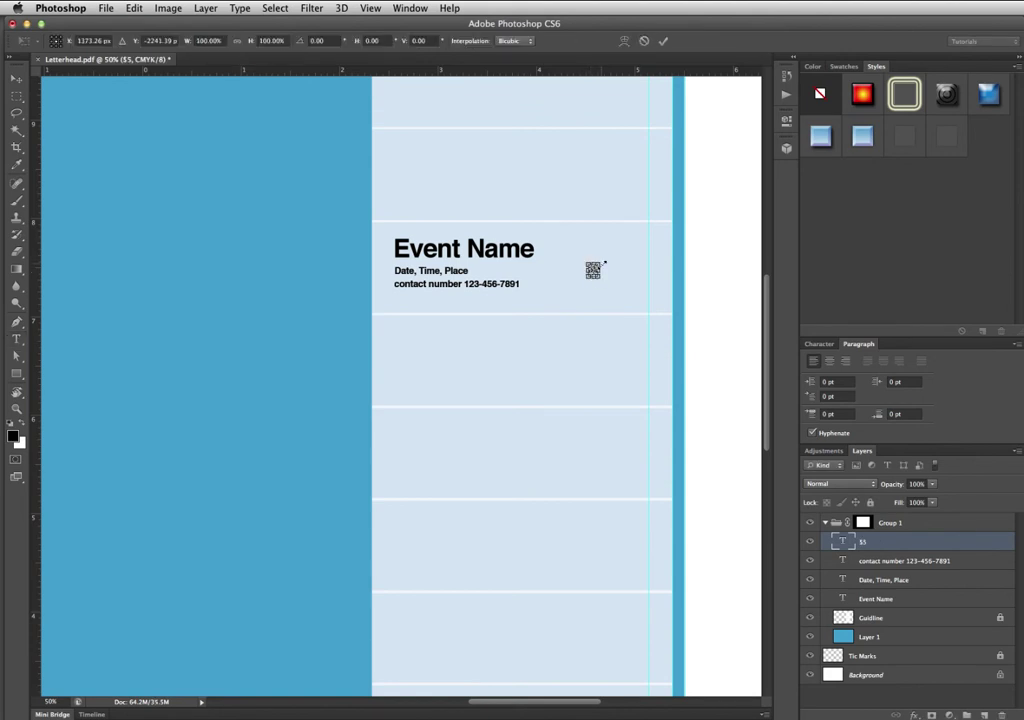
left_click_drag(603, 264, 638, 256)
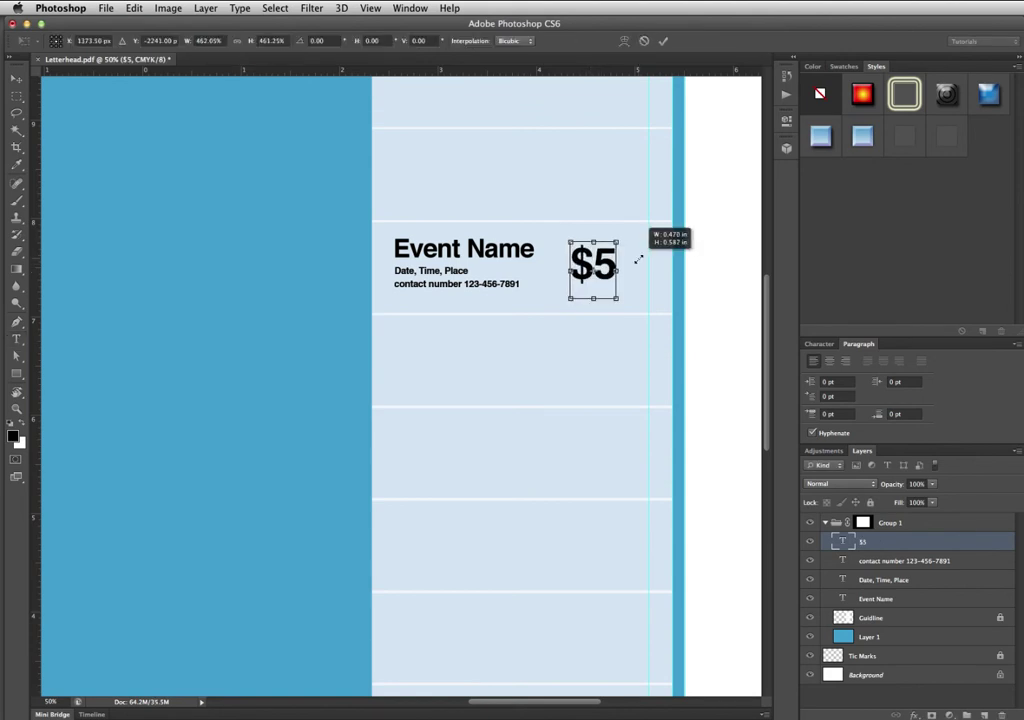
key("Return")
key("v")
left_click_drag(593, 262, 619, 270)
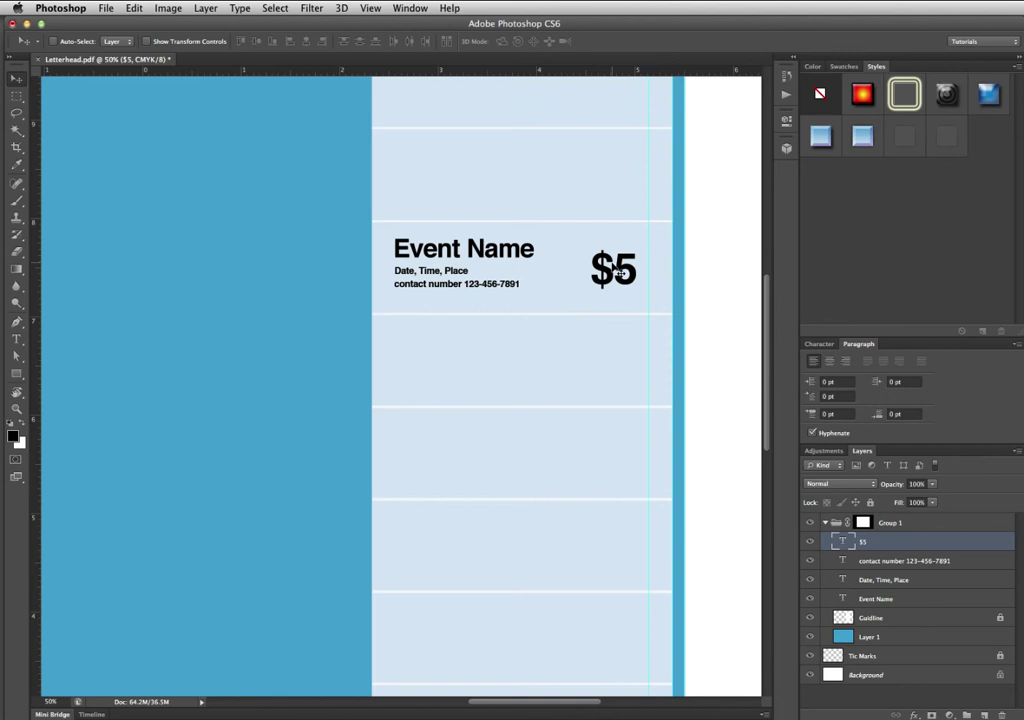
Check the font sizes of the "Event Name" and "Date, Time, Place" text.
key("z")
left_click(571, 242, "alt")
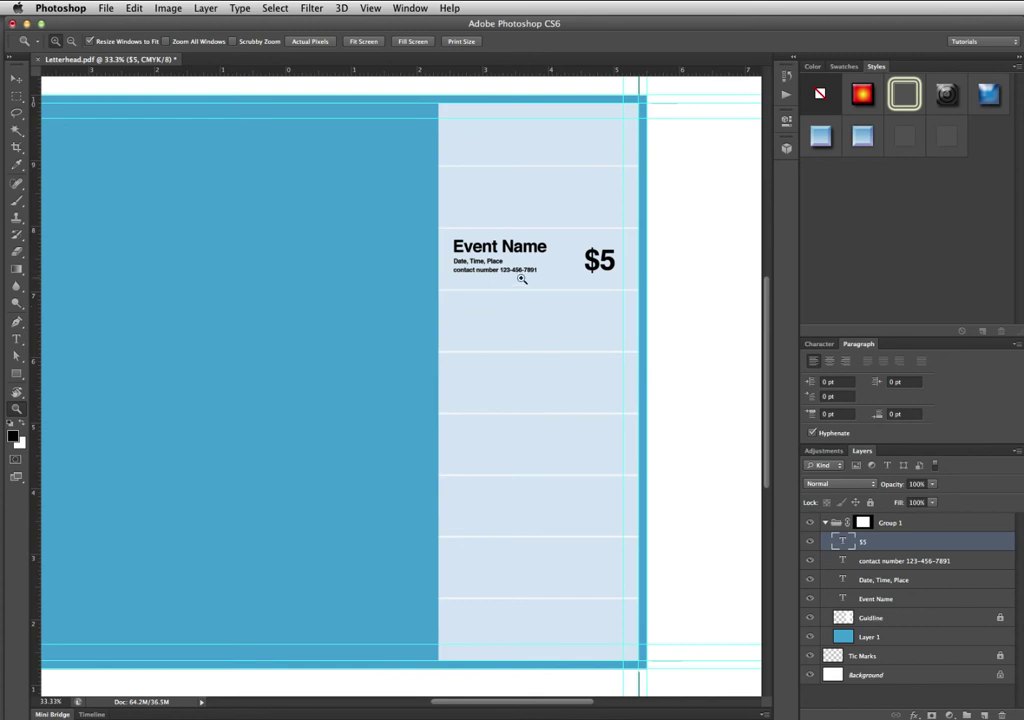
key("t")
left_click(487, 261)
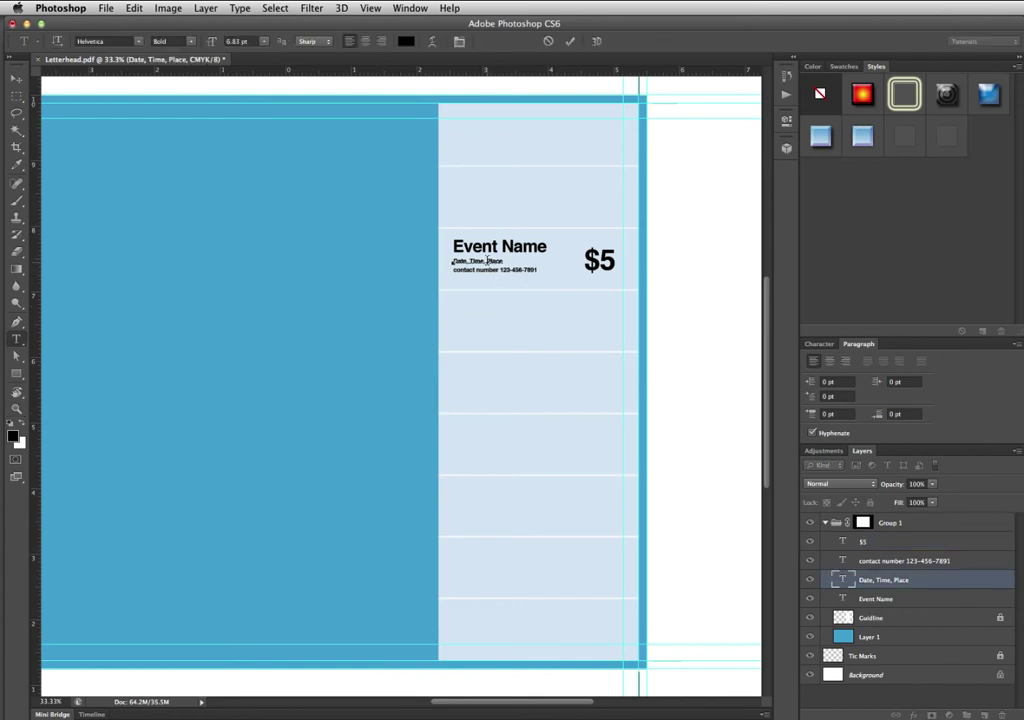
key("ctrl+space")
left_click(487, 261)
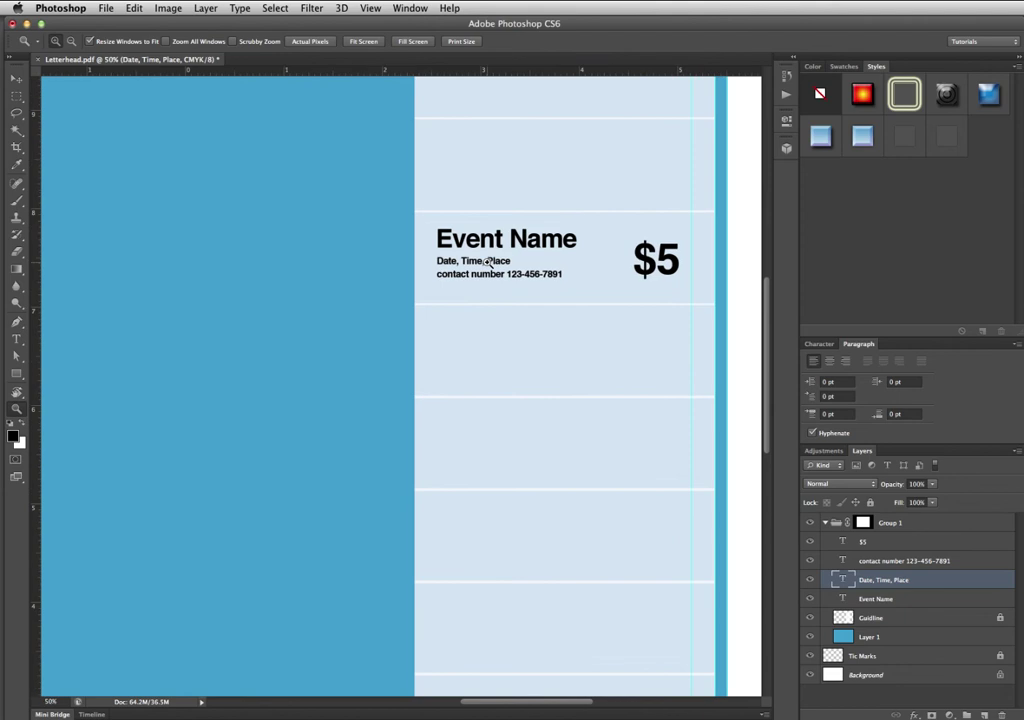
left_click(493, 239)
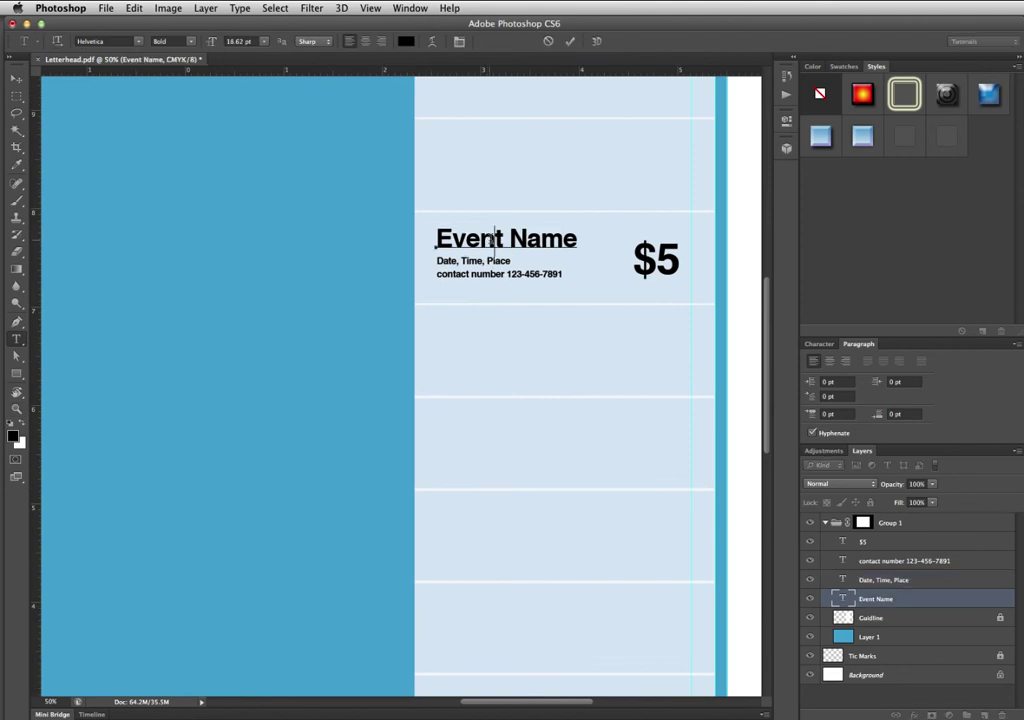
key("ctrl+Return")
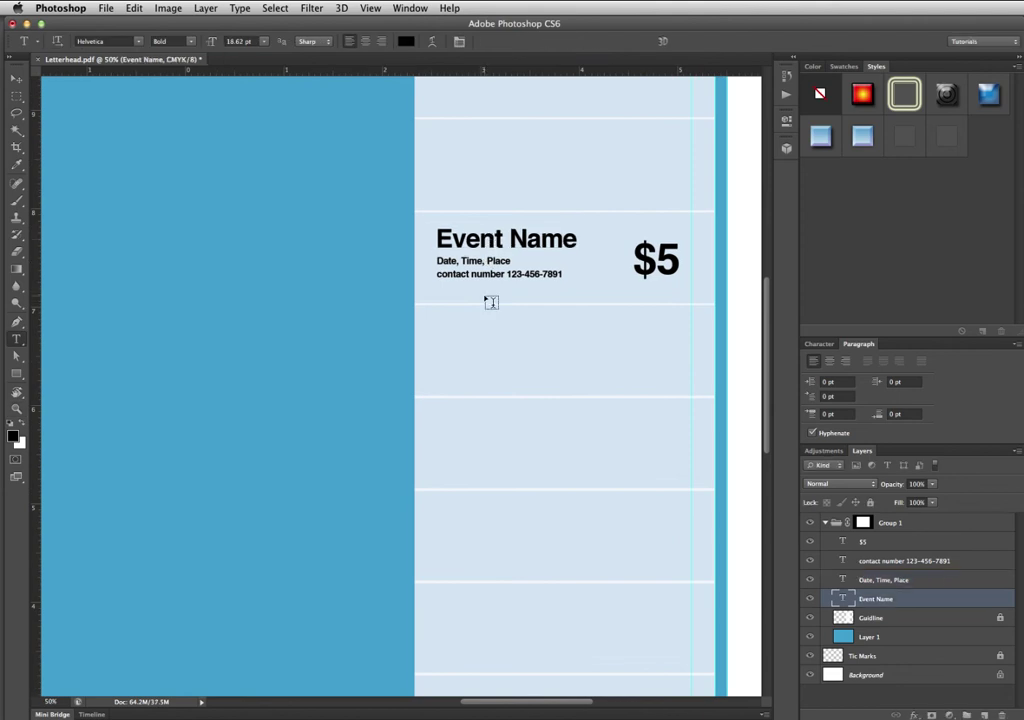
left_click(491, 263)
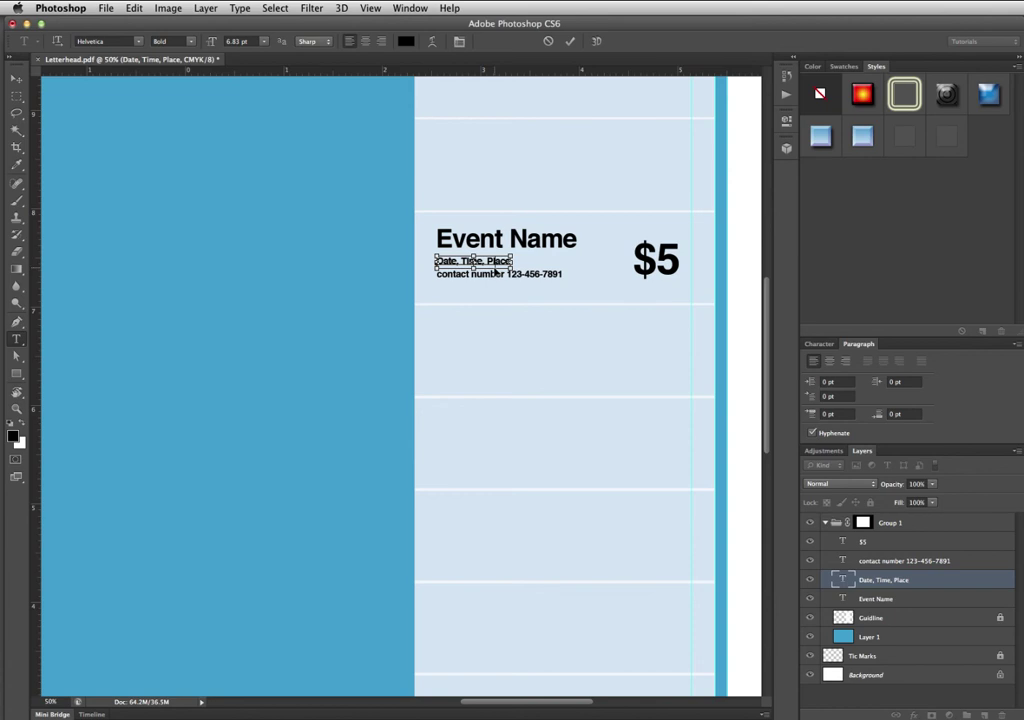
key("ctrl+Return")
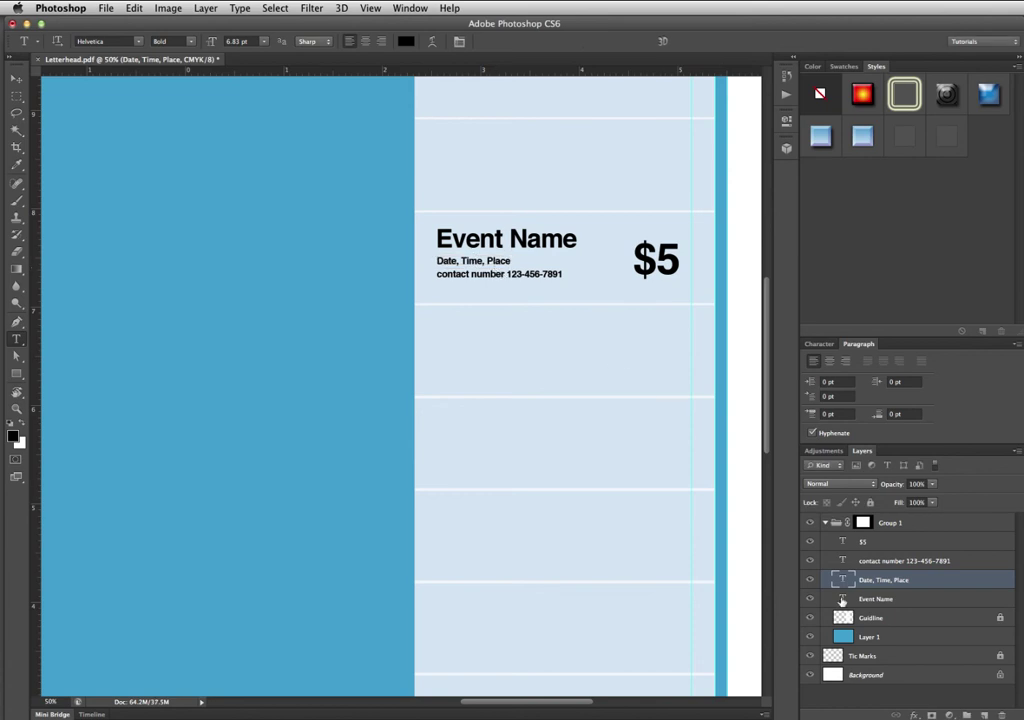
left_click(910, 599, "shift")
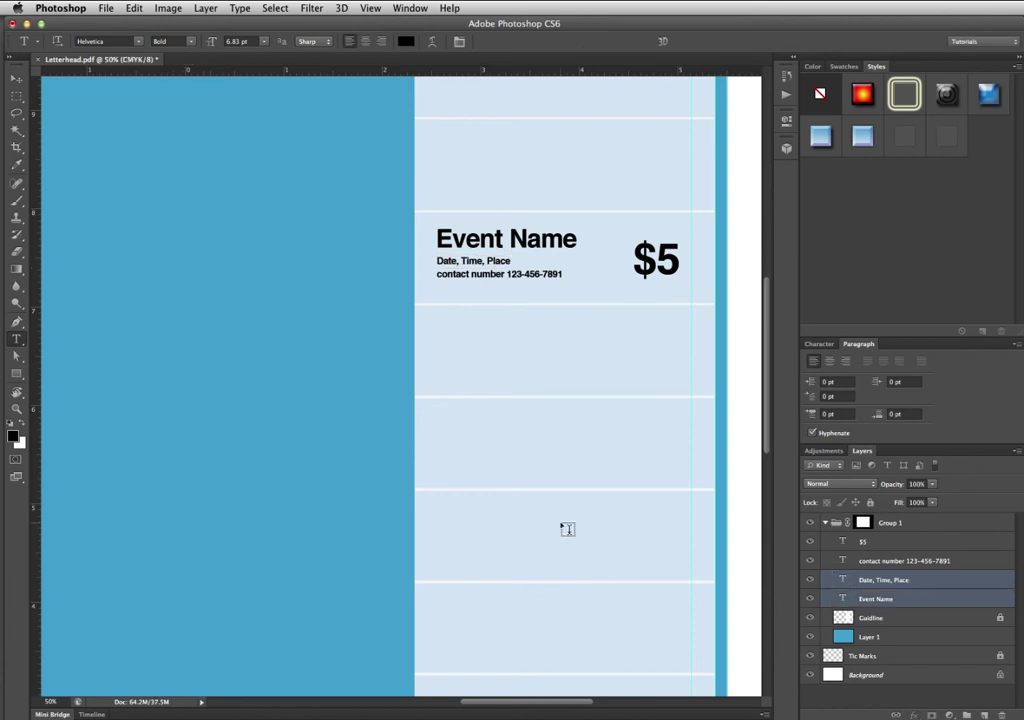
left_click(241, 41)
type("9")
key("Return")
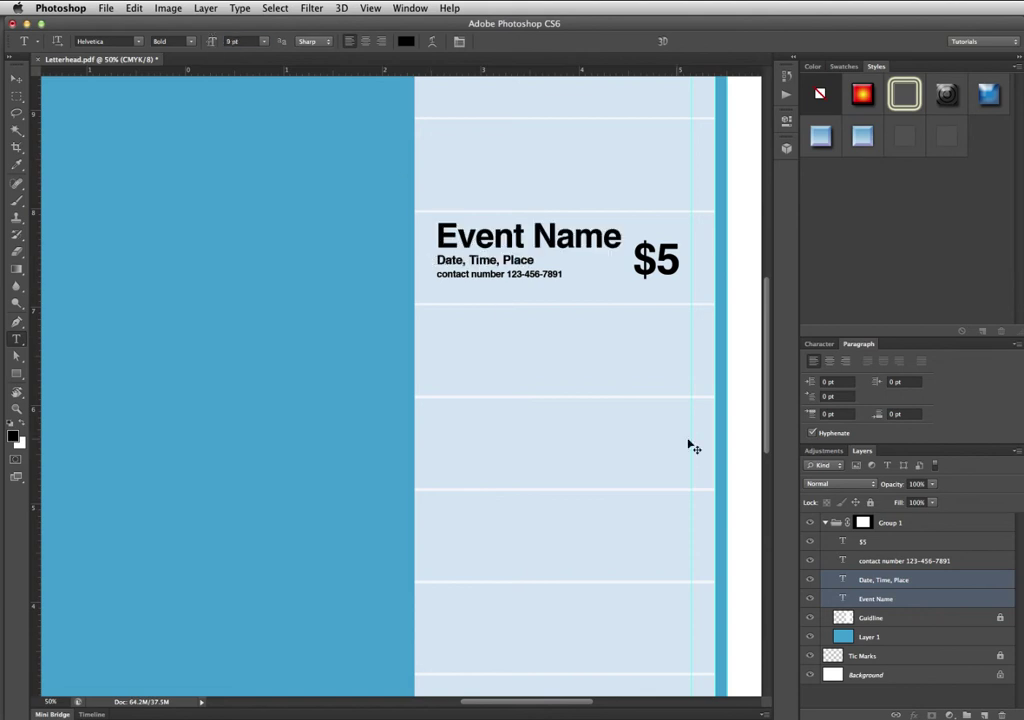
key("super+z")
Set the font size of the "Date, Time, Place" and contact number layers to 9 pt.
left_click(928, 580)
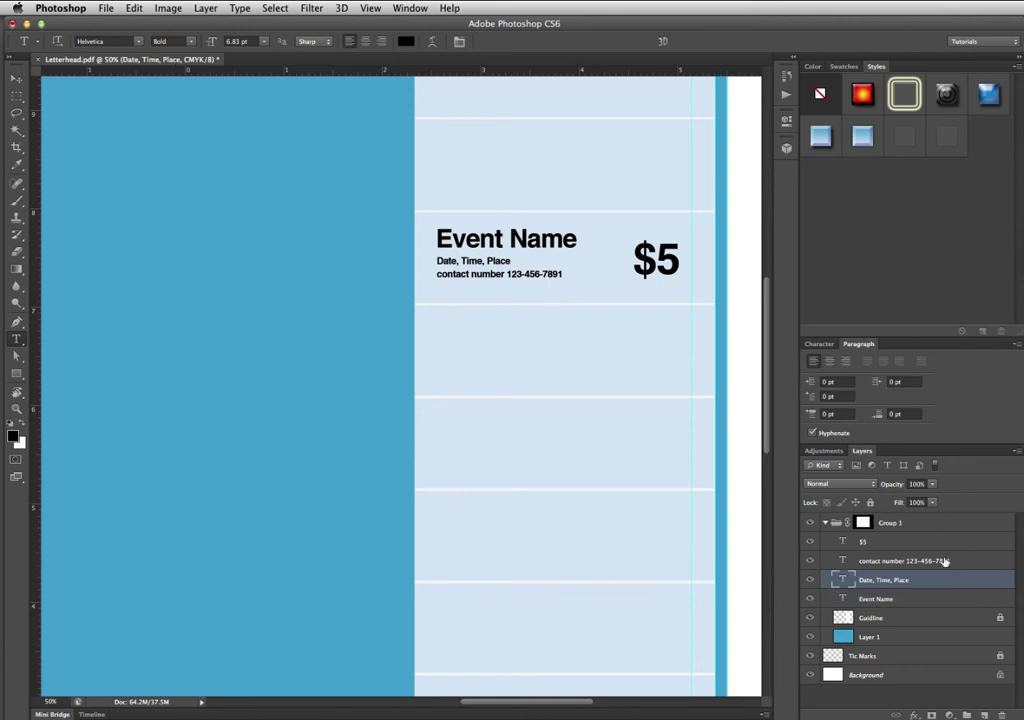
left_click(935, 560, "shift")
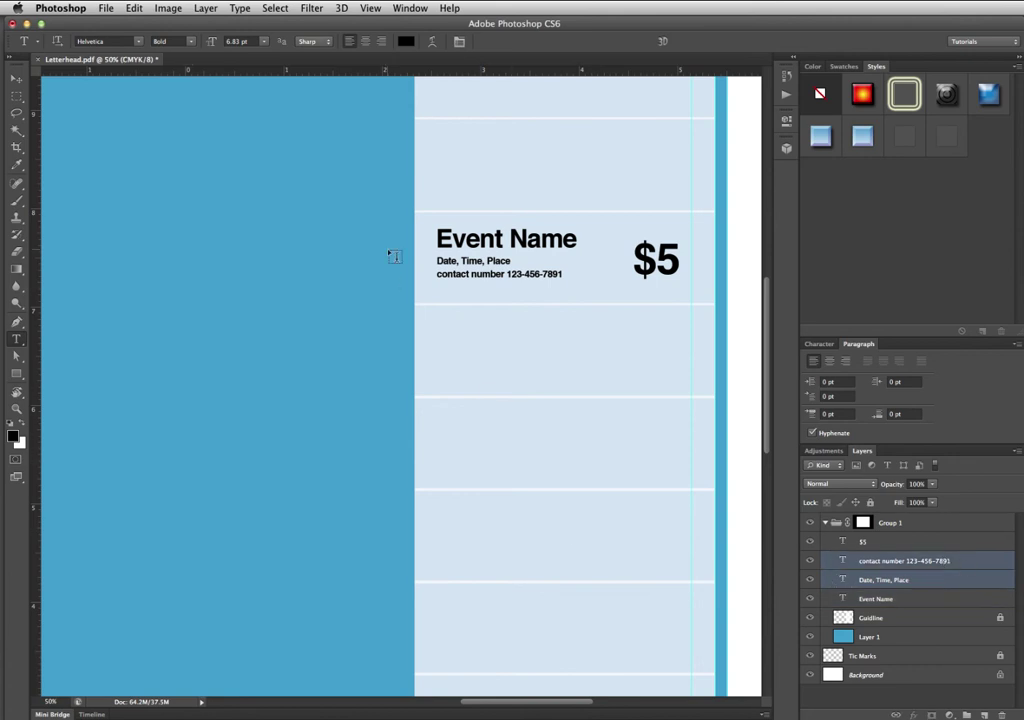
left_click(232, 41)
type("9")
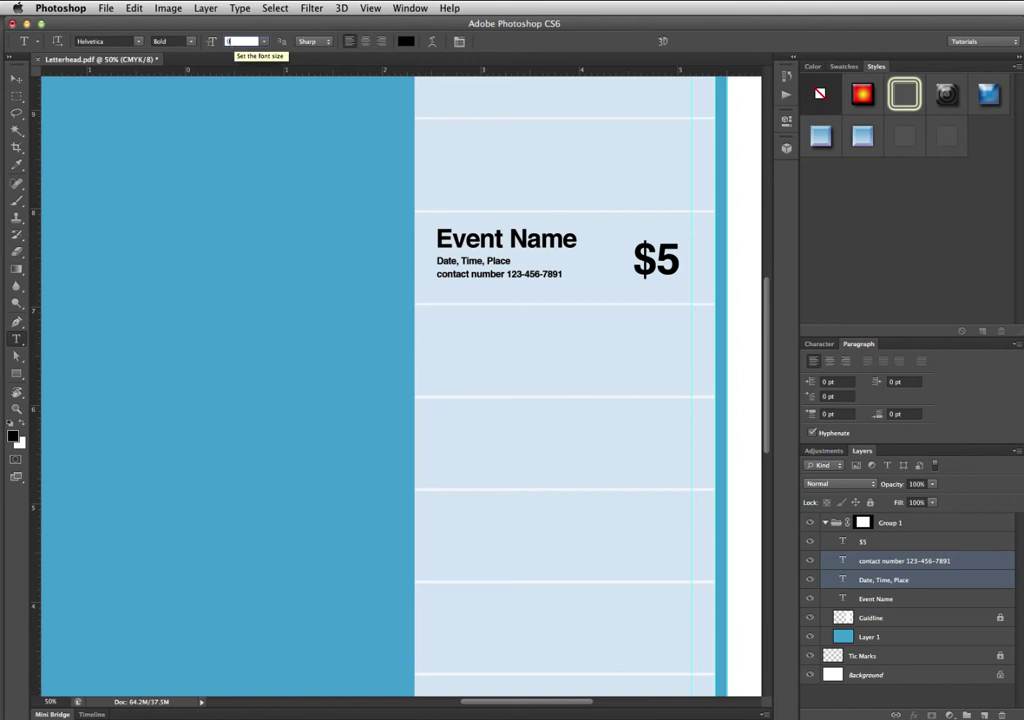
key("Return")
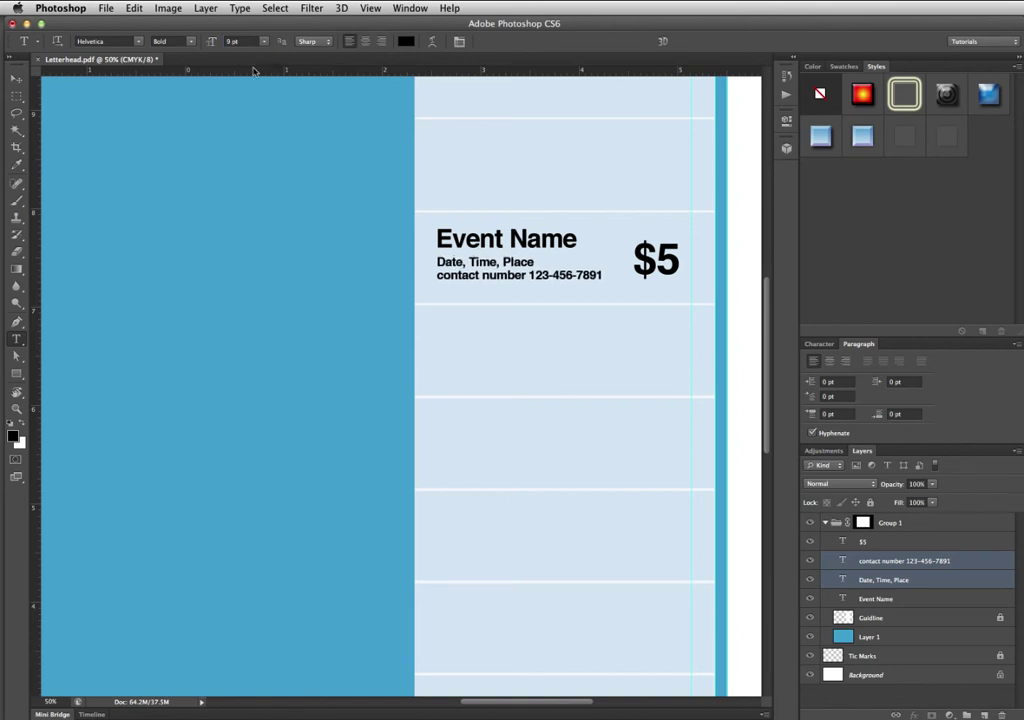
Move the date and contact number lines together slightly down, widening the gap below the event name.
key("v")
mouse_move(453, 274)
left_mouse_down()
mouse_move(474, 276)
mouse_move(452, 277)
left_mouse_up()
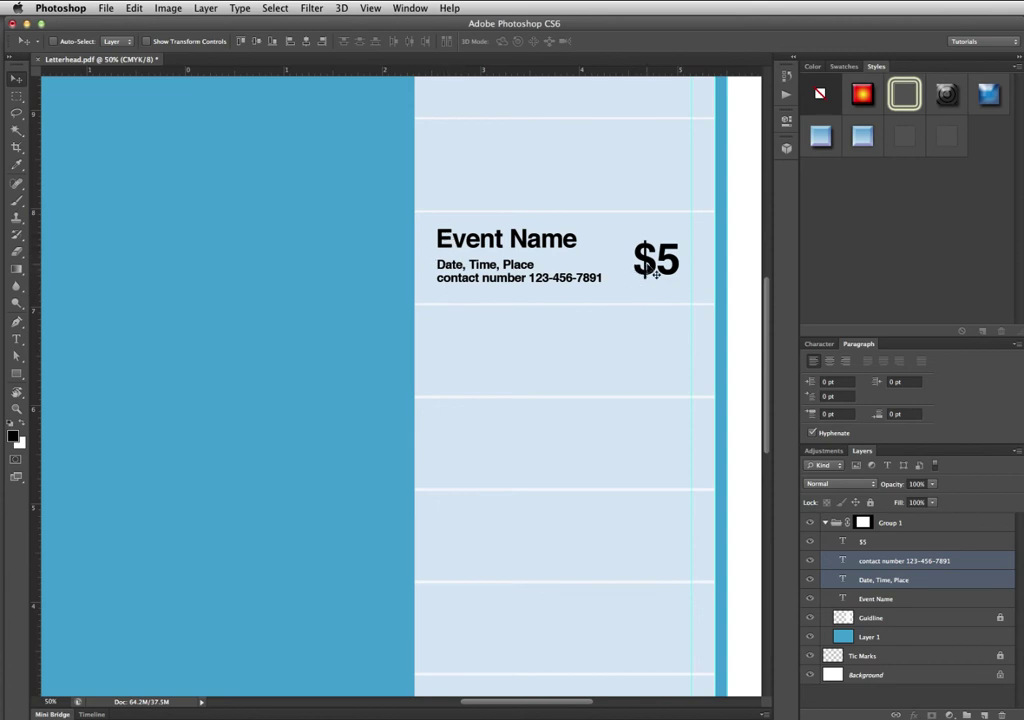
key("z")
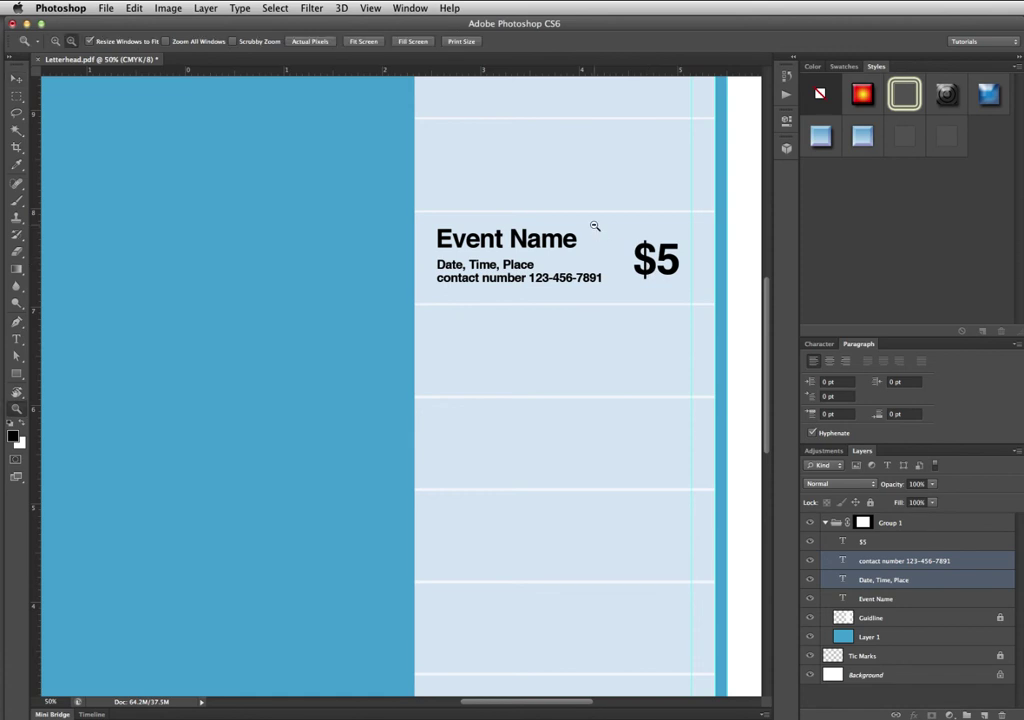
left_click(594, 226, "alt")
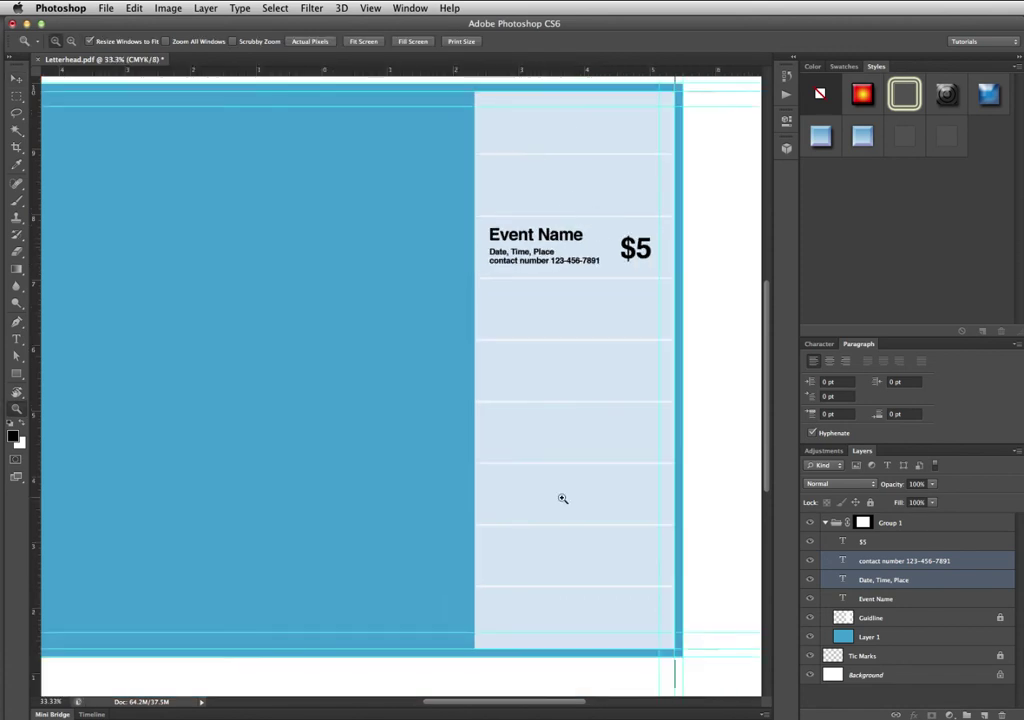
Combine the "$5", contact number, "Date, Time, Place" and "Event Name" text layers into one smart object.
left_click(901, 599)
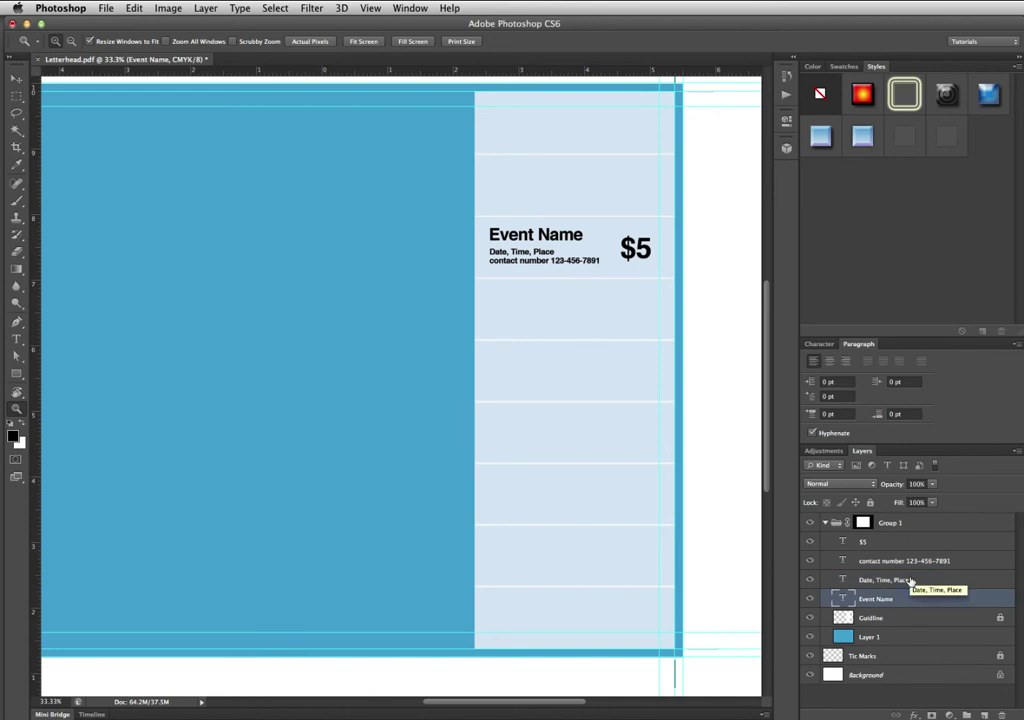
left_click(909, 581, "shift")
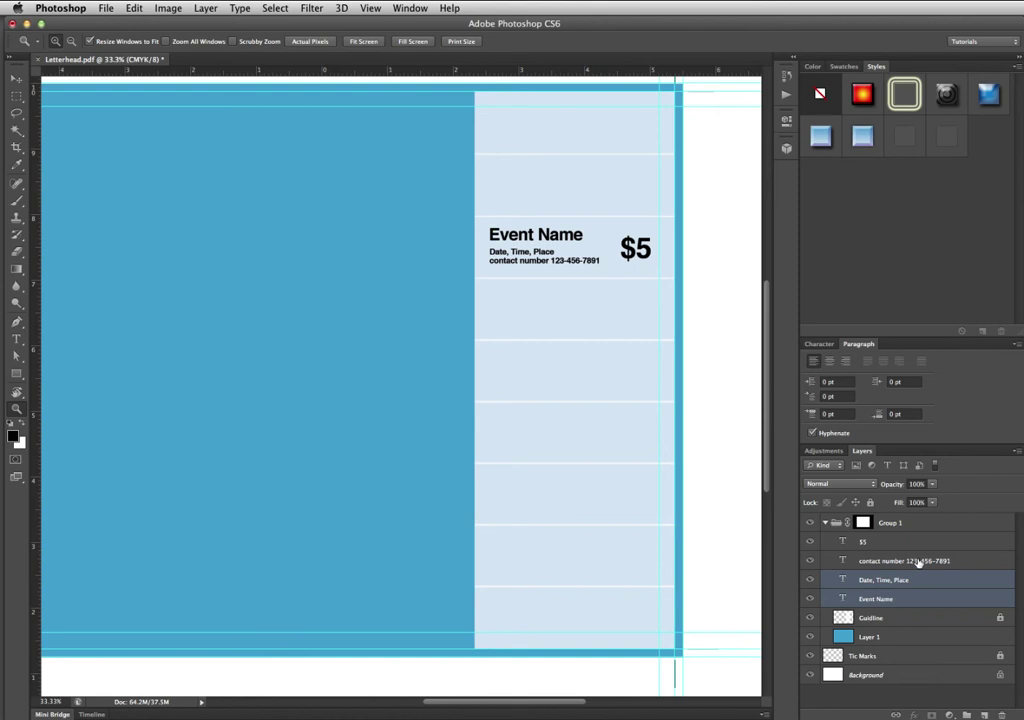
left_click(918, 562, "shift")
left_click(914, 541, "shift")
key("v")
mouse_move(585, 309)
left_mouse_down()
mouse_move(585, 331)
mouse_move(586, 307)
left_mouse_up()
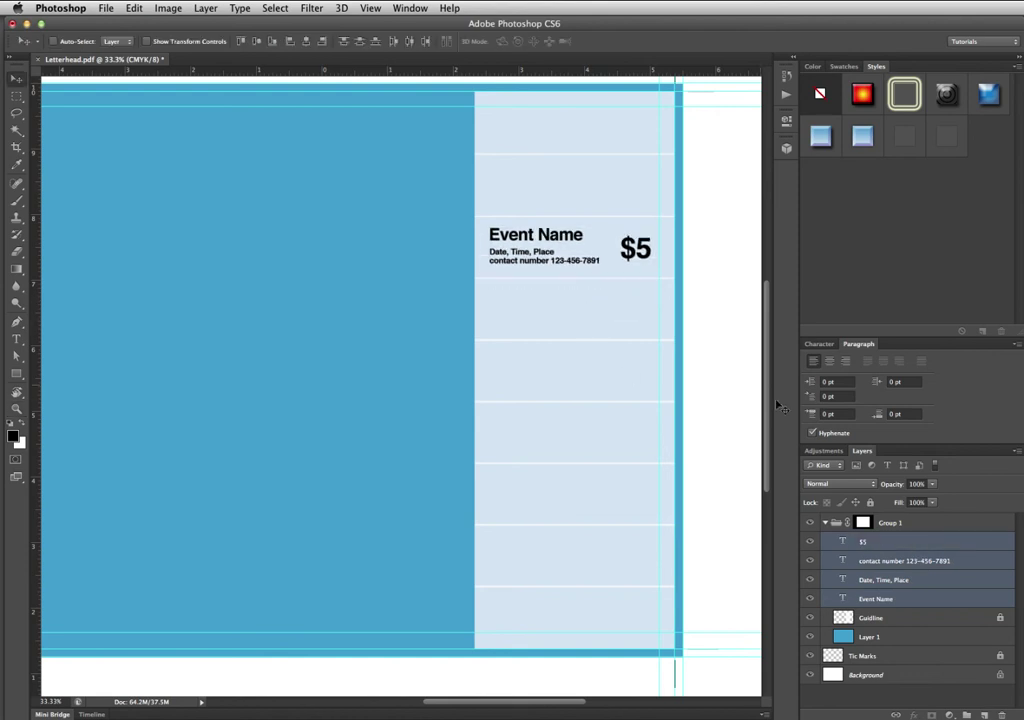
right_click(932, 598)
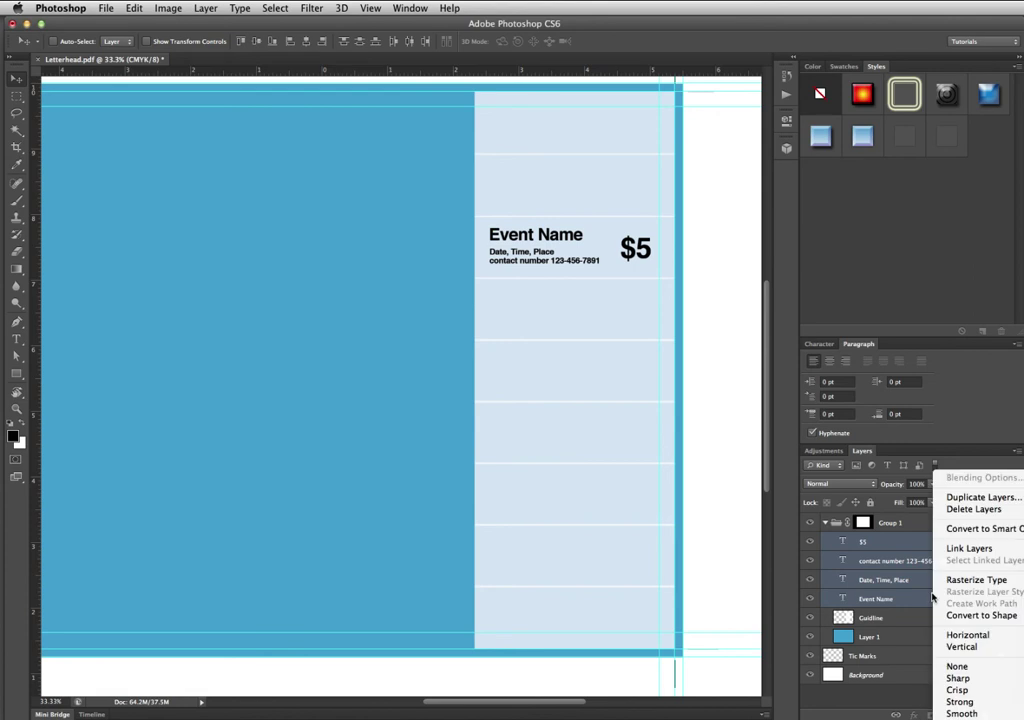
left_click(966, 528)
Place copies of the text smart object in the top four tear-off strips, with the guides hidden.
left_click_drag(557, 138, 546, 243)
key("super+semicolon")
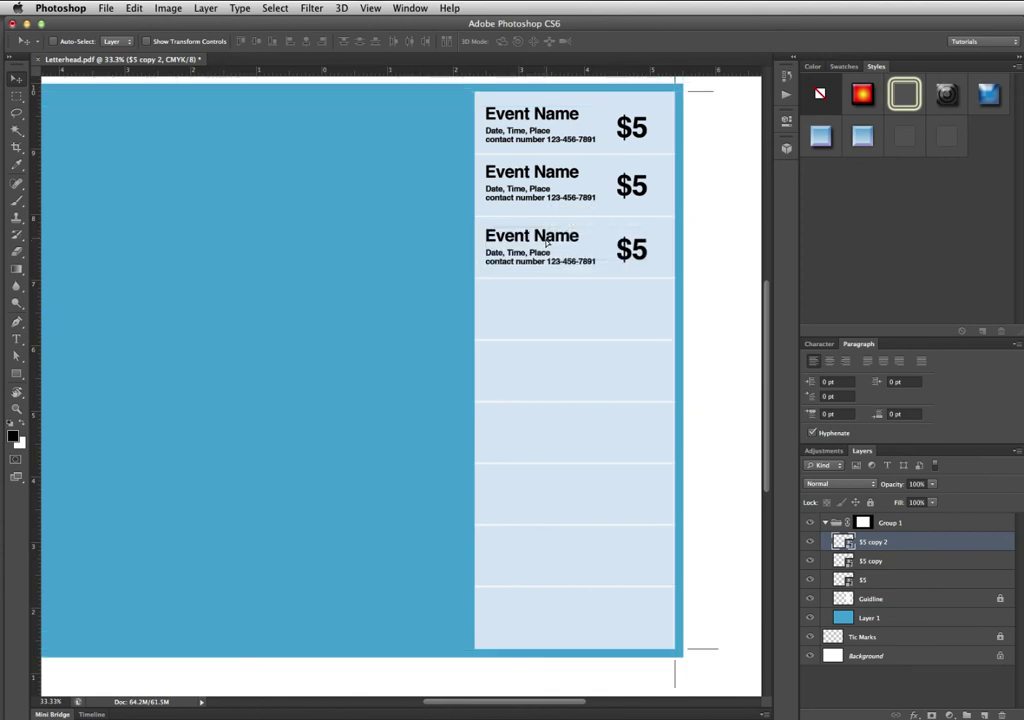
key("super+j")
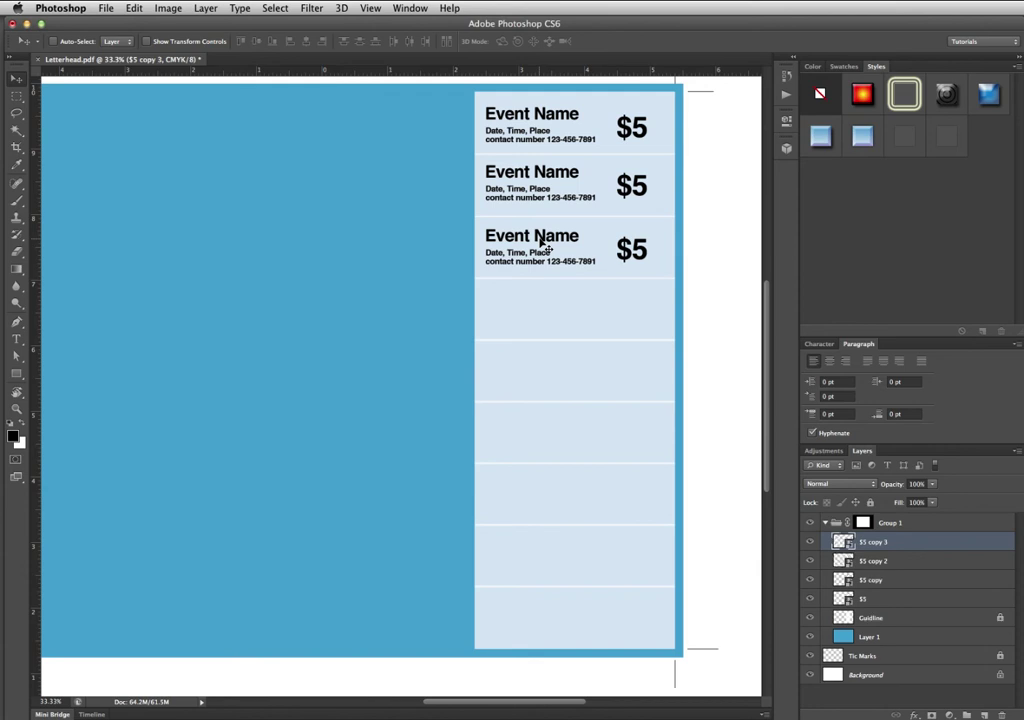
left_click_drag(539, 243, 533, 300)
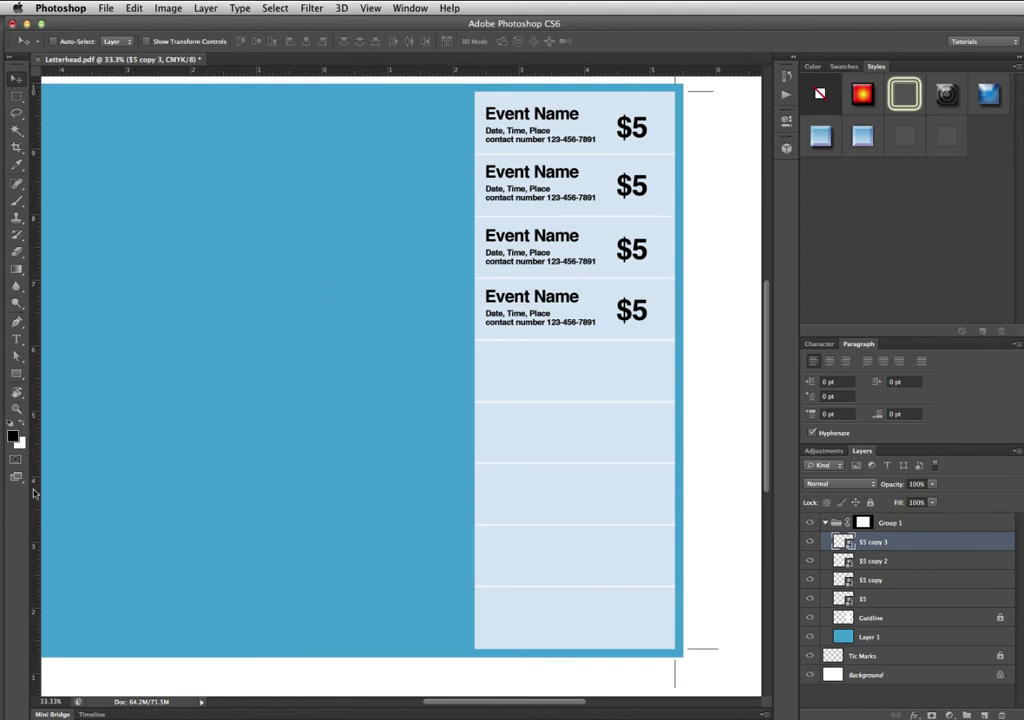
Add a vertical guide at the text's left edge and copy the smart object into the five remaining strips.
left_click_drag(33, 492, 488, 440)
left_click_drag(522, 303, 524, 613)
left_click(517, 489, "alt")
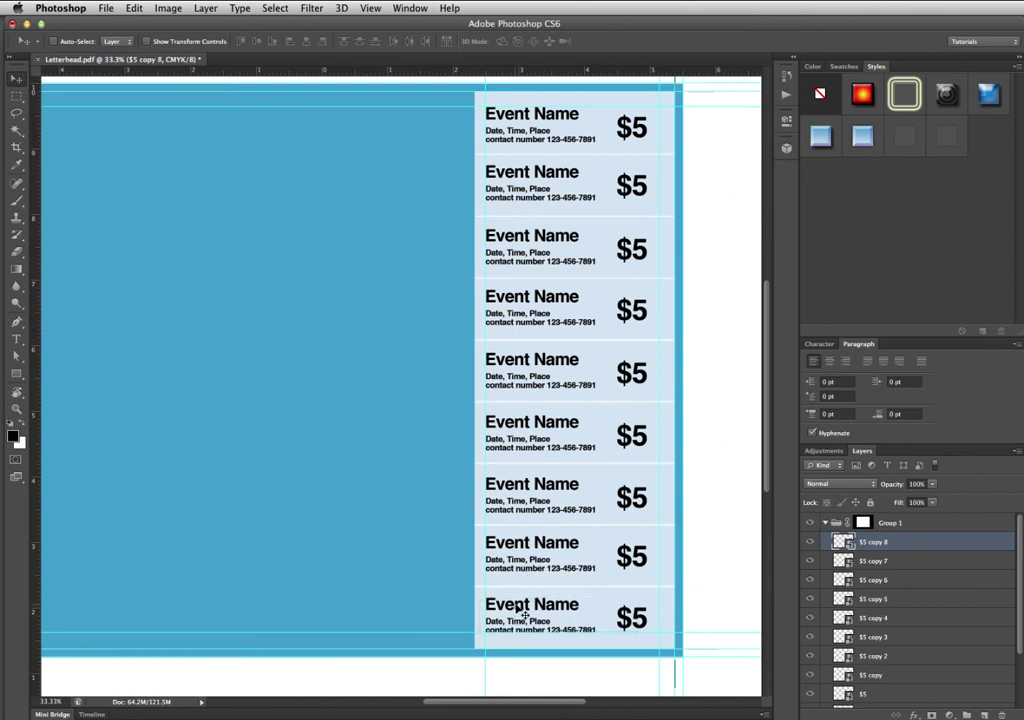
Change "Event Name" to "Acapalousa" inside the smart object, then save and close its contents.
double_click(840, 541)
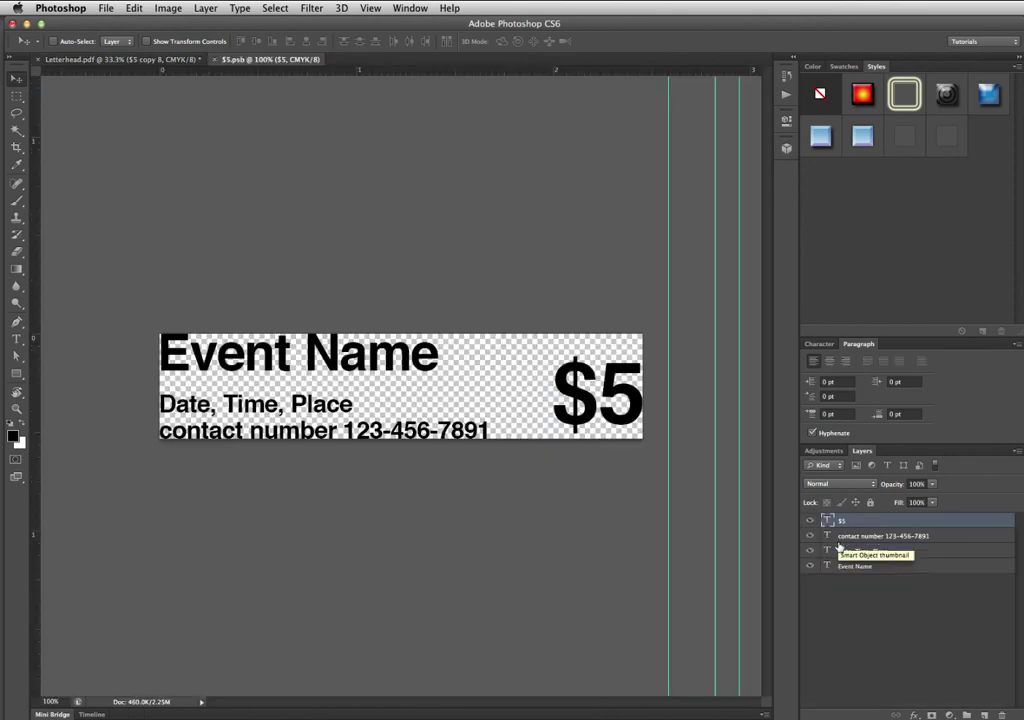
key("t")
triple_click(303, 338)
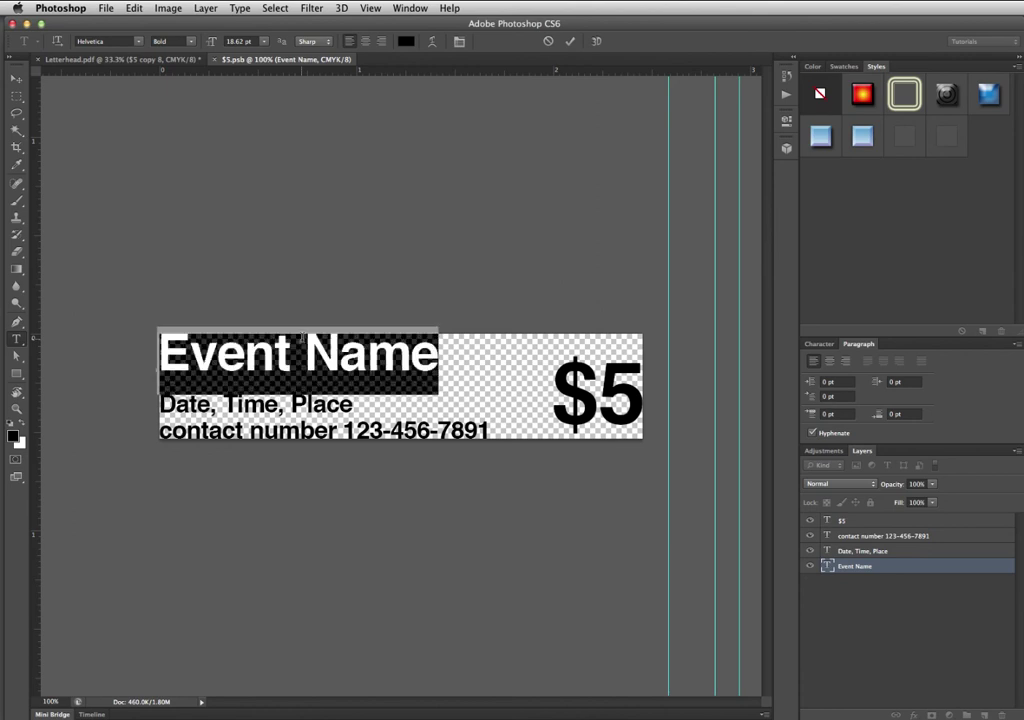
type("Acapa")
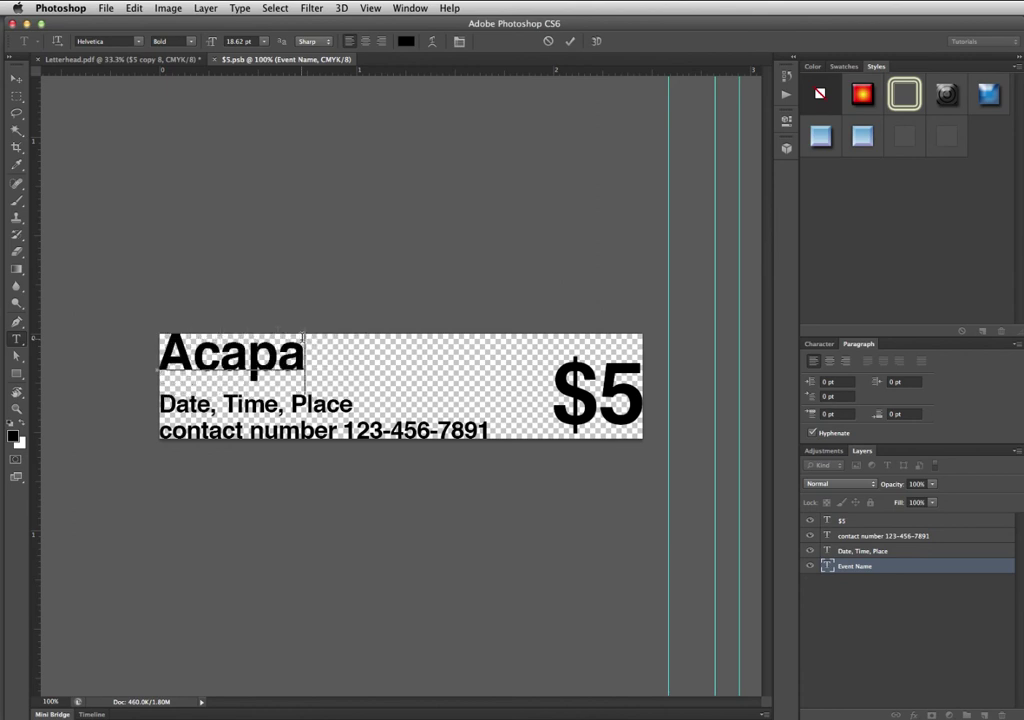
type("lousa")
key("KP_Enter")
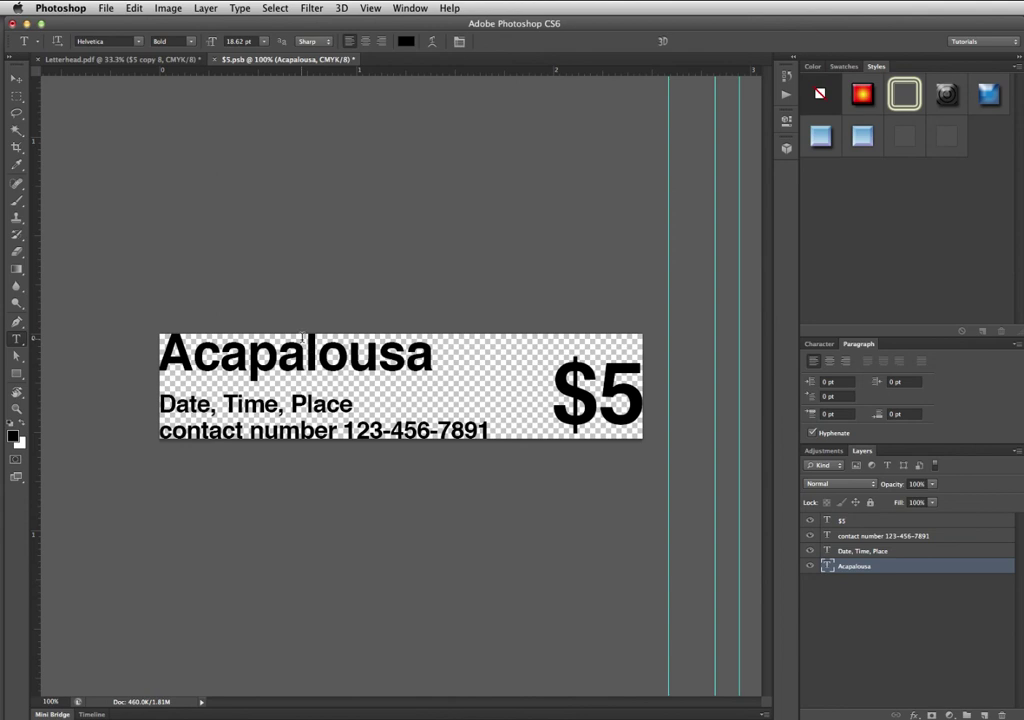
key("super+s")
key("super+w")
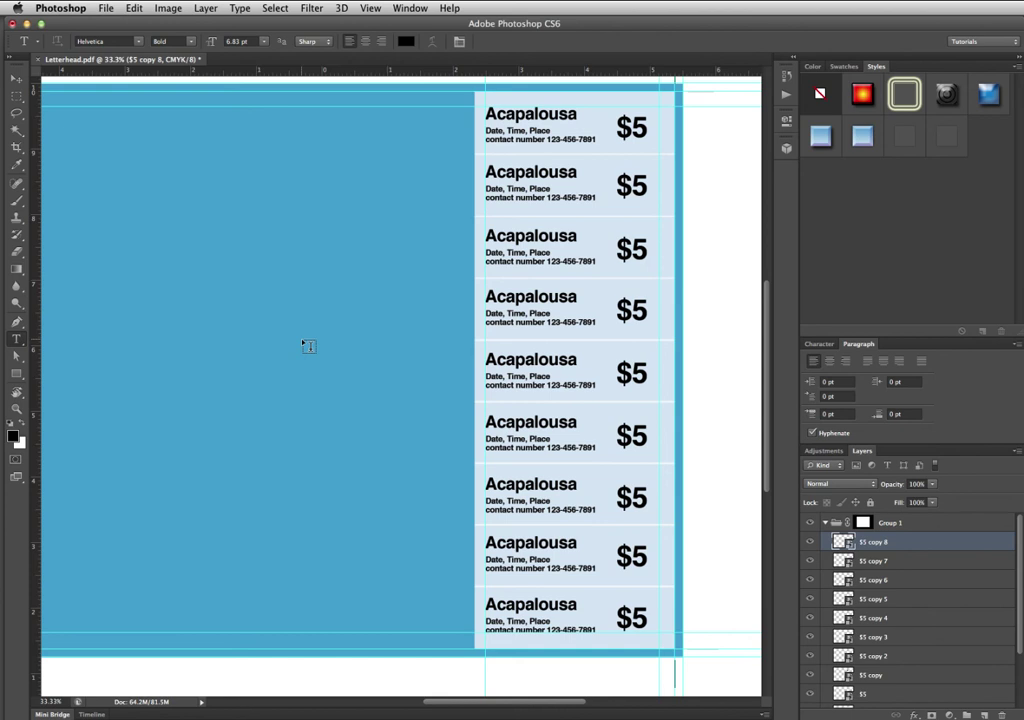
Collapse Group 1, create a new empty layer above it and switch to the Pencil tool.
left_click(825, 523)
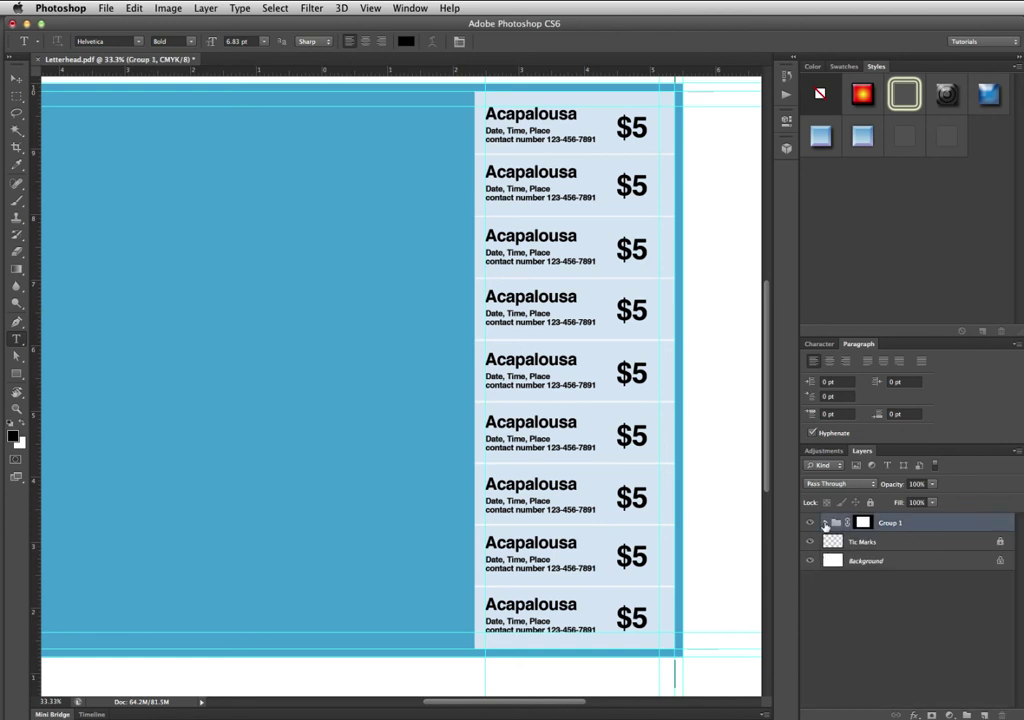
key("alt+shift+super+n")
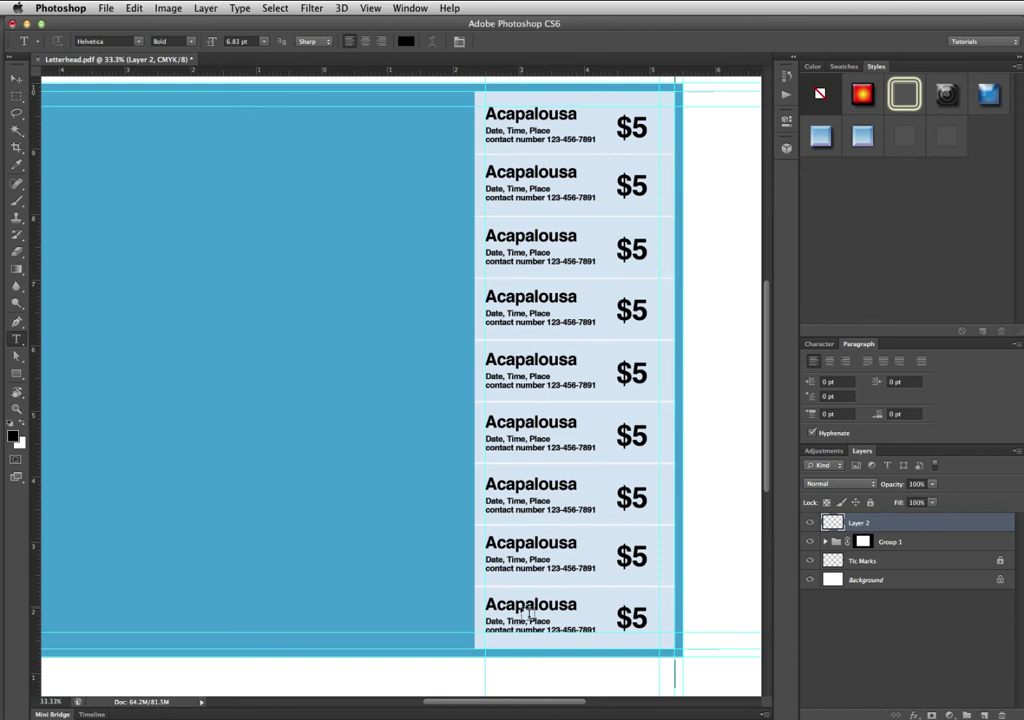
key("p")
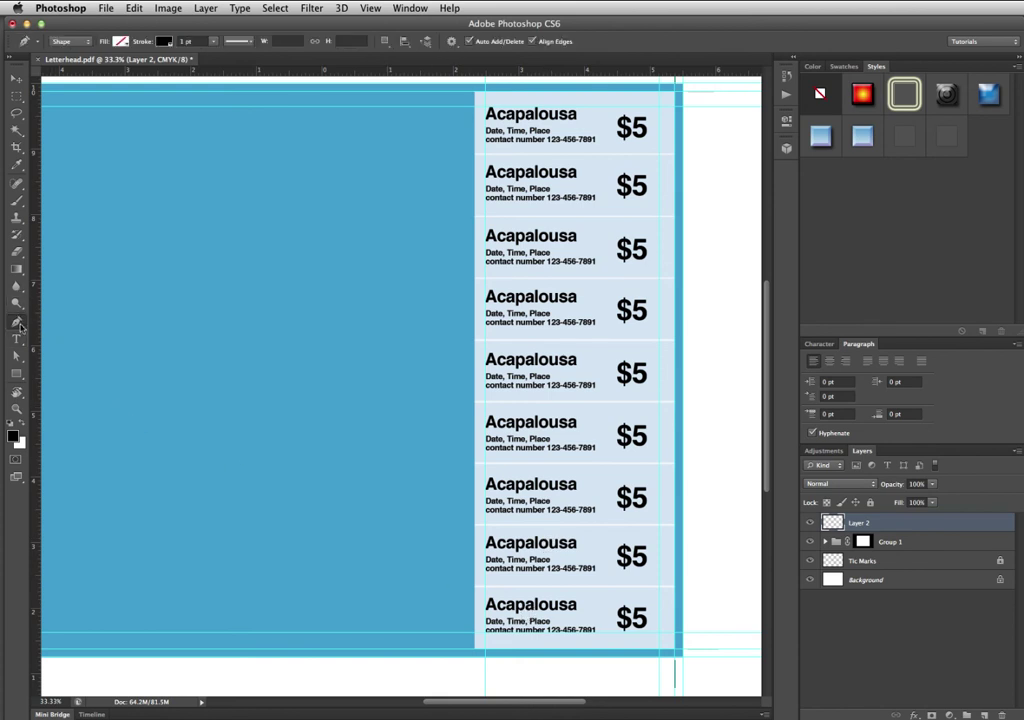
left_click(18, 235)
left_click_drag(17, 200, 45, 210)
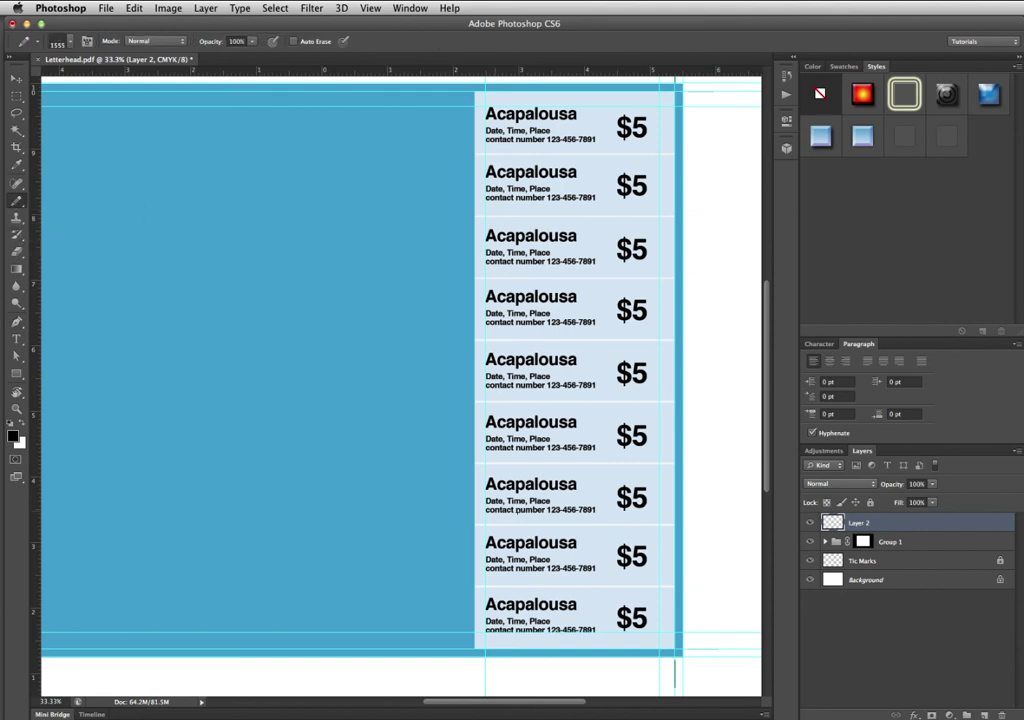
Set the pencil to a hard round tip with a size of 4 px.
right_click(519, 289)
left_click(645, 316)
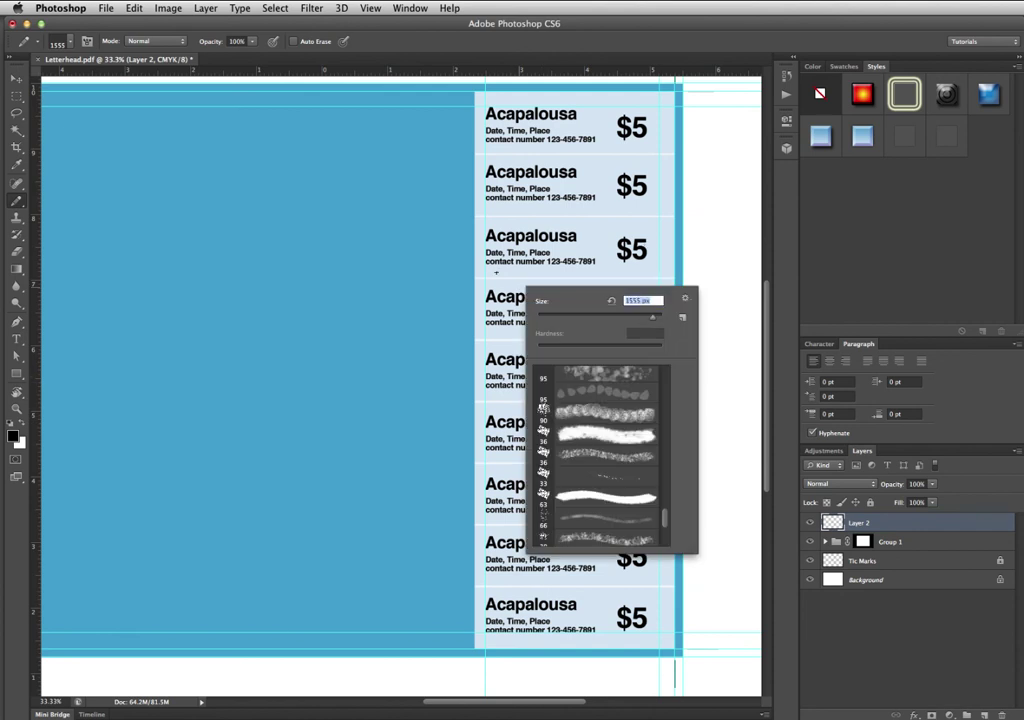
mouse_move(669, 528)
left_mouse_down()
mouse_move(679, 427)
mouse_move(713, 318)
left_mouse_up()
left_click(590, 398)
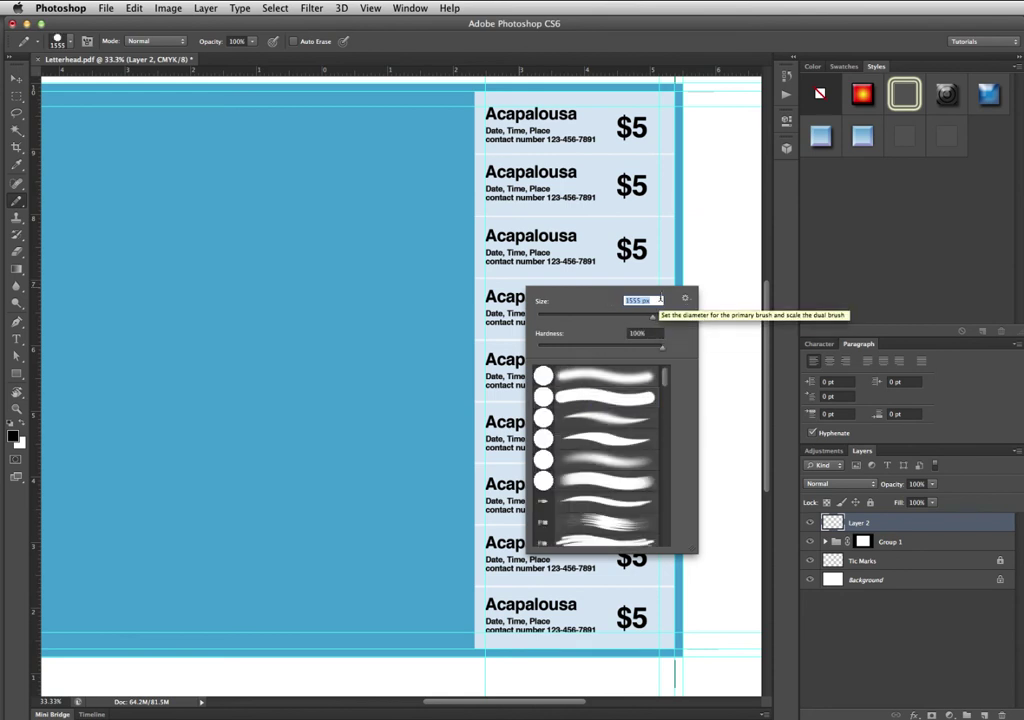
type("4")
key("Return")
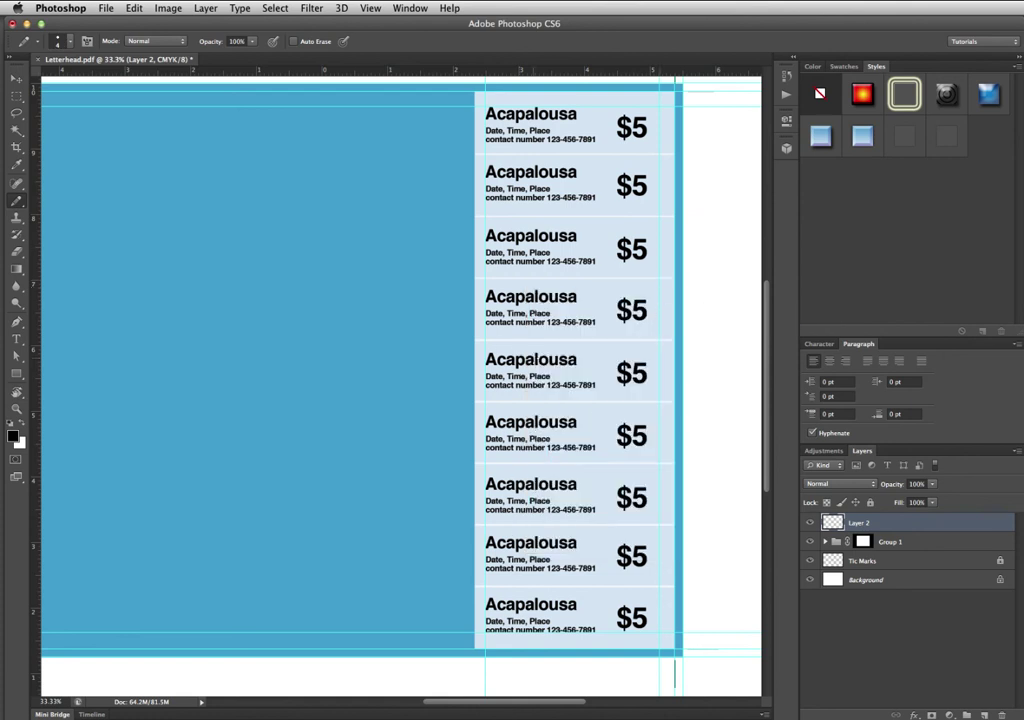
Try to draw a straight black pencil line along the divider below the top strip, then undo it.
key("z")
left_click(521, 153)
left_click(521, 151)
left_click_drag(565, 165, 459, 237)
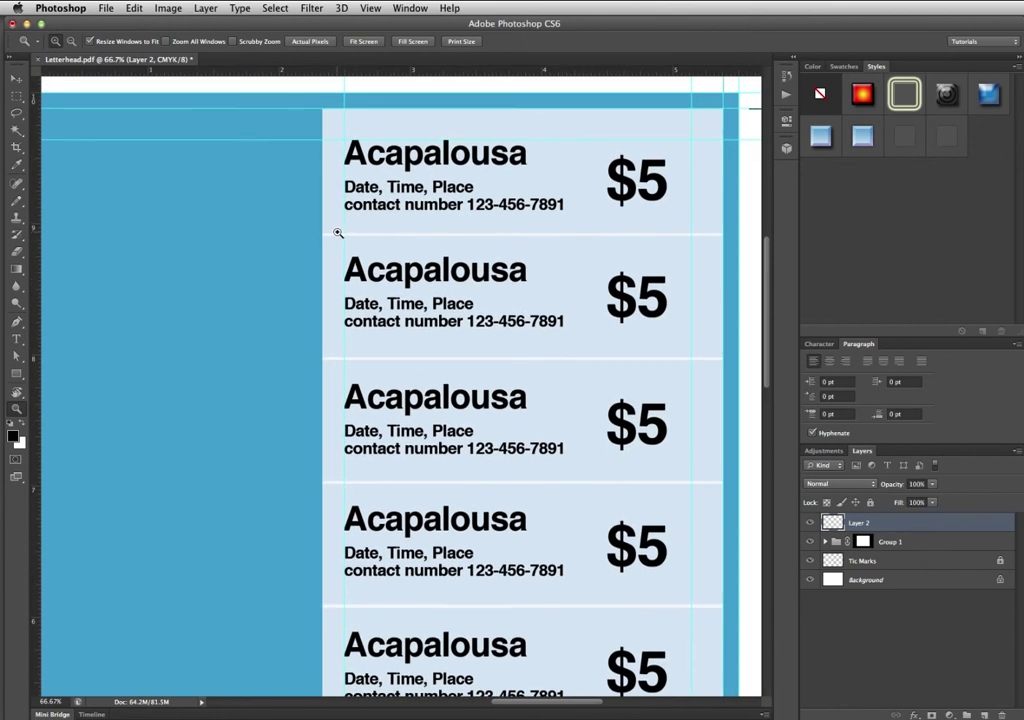
key("b")
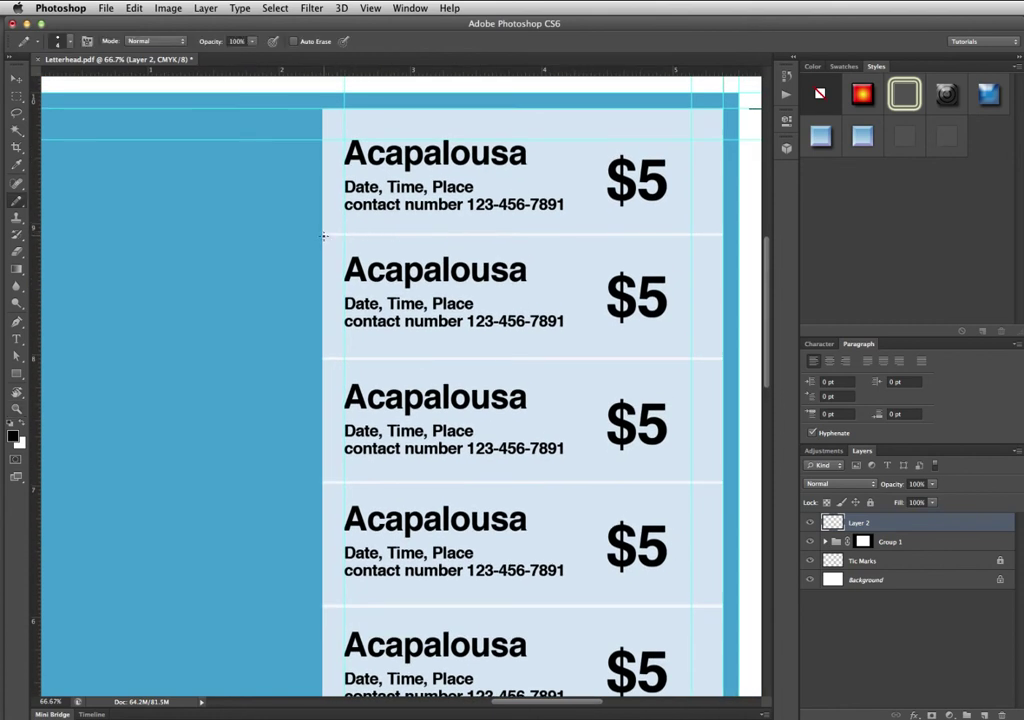
left_click_drag(322, 234, 738, 245)
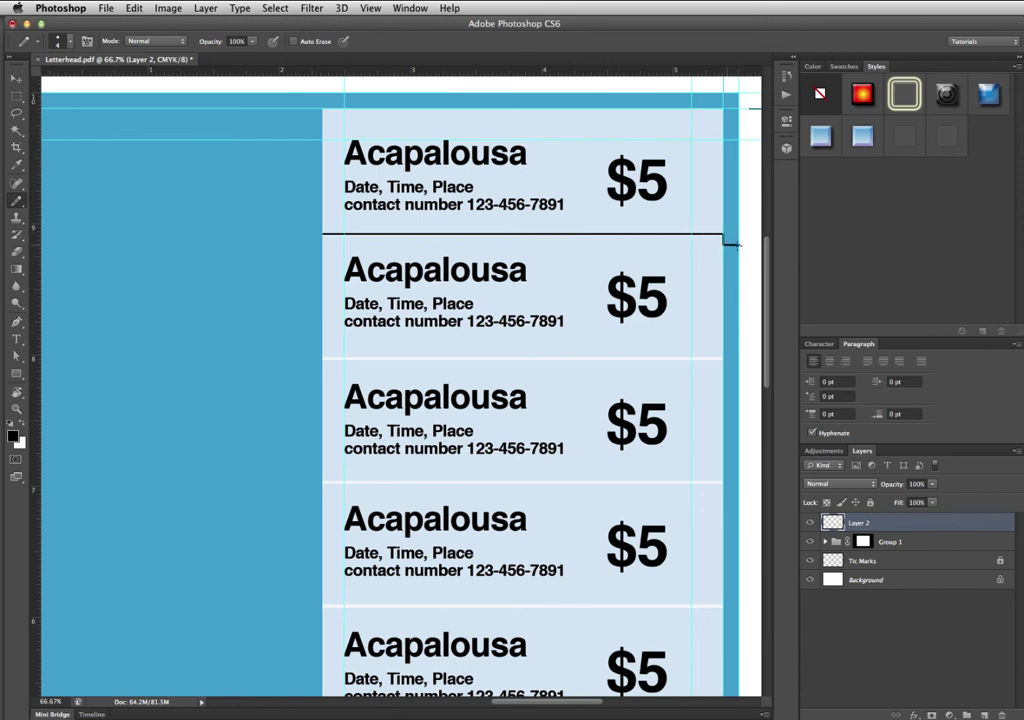
key("super+z")
key("super+z")
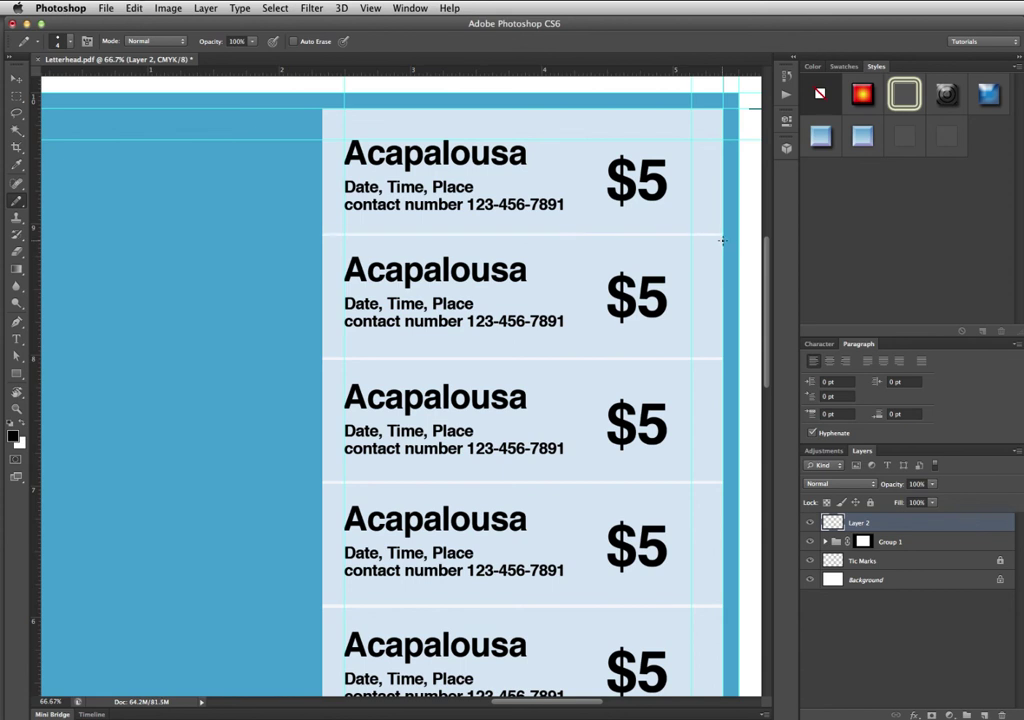
Hide the guides and draw a straight black line along the first strip divider, extending past the flyer's right edge.
key("super+semicolon")
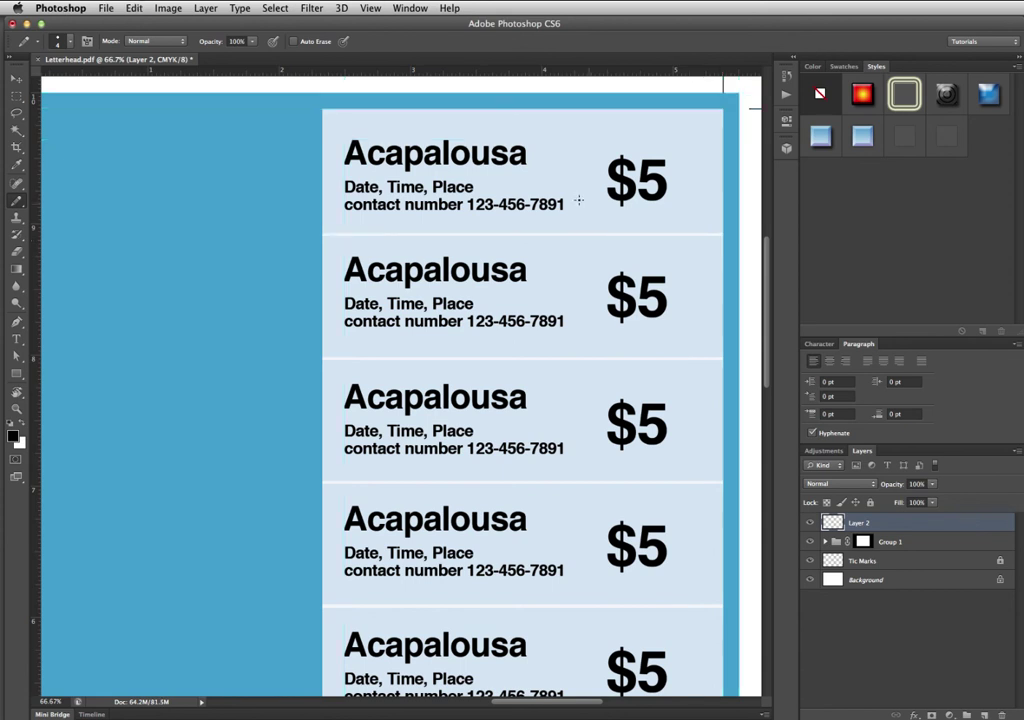
mouse_move(322, 233)
left_mouse_down()
mouse_move(621, 233)
mouse_move(711, 265)
mouse_move(757, 266)
left_mouse_up()
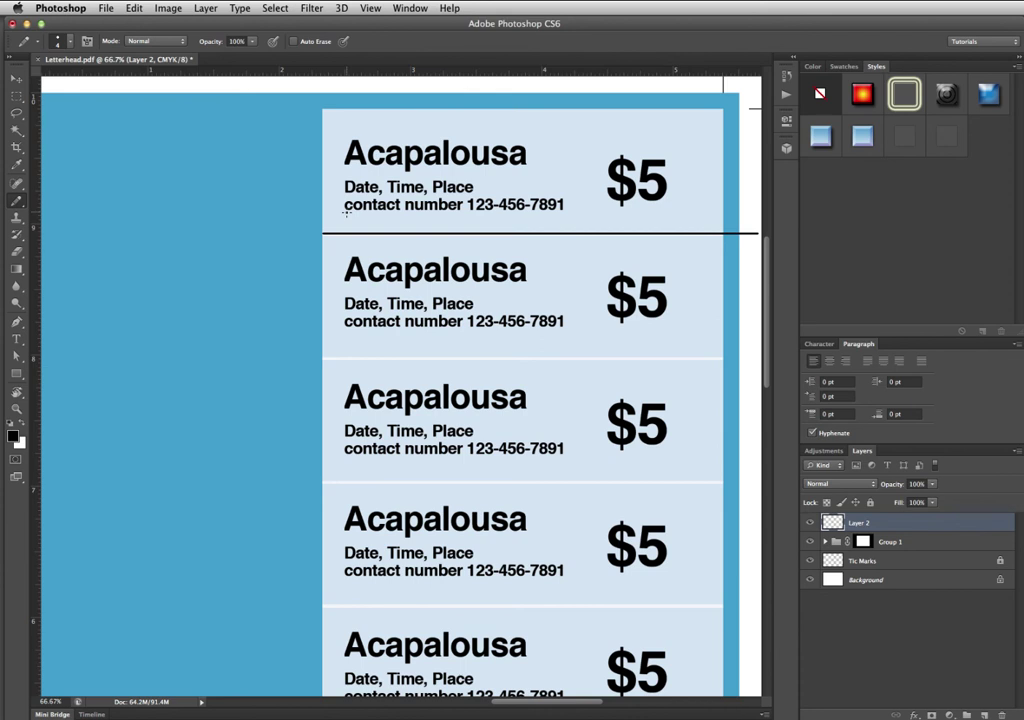
Select the black line and duplicate it straight down onto the second through fifth strip dividers.
key("Tab")
left_click_drag(286, 172, 840, 318)
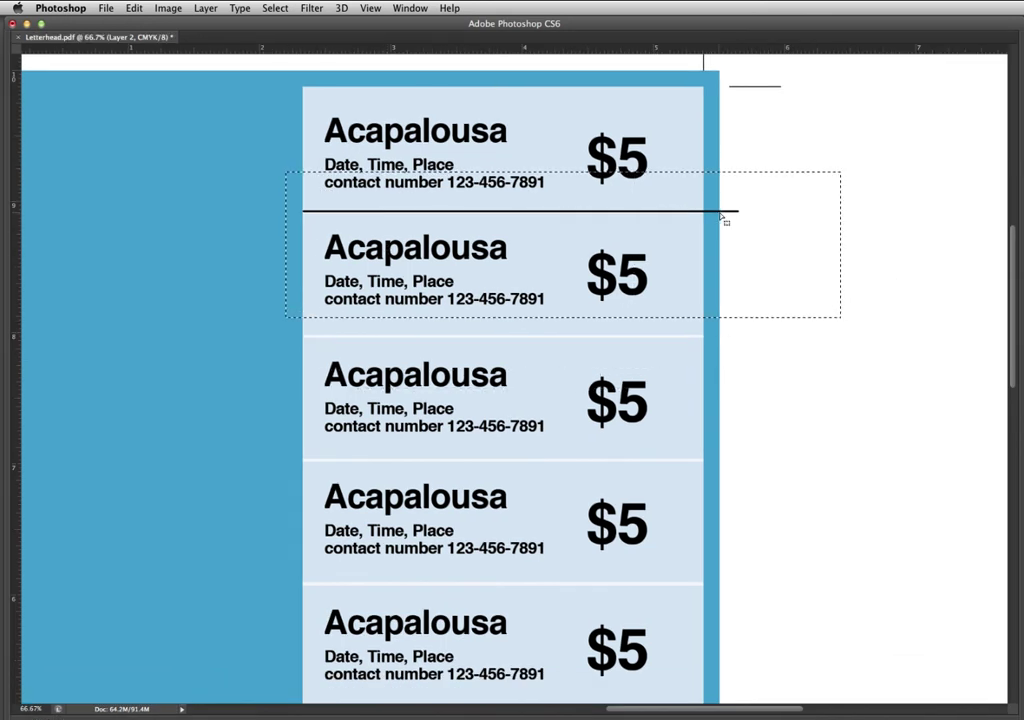
left_click_drag(727, 213, 727, 340)
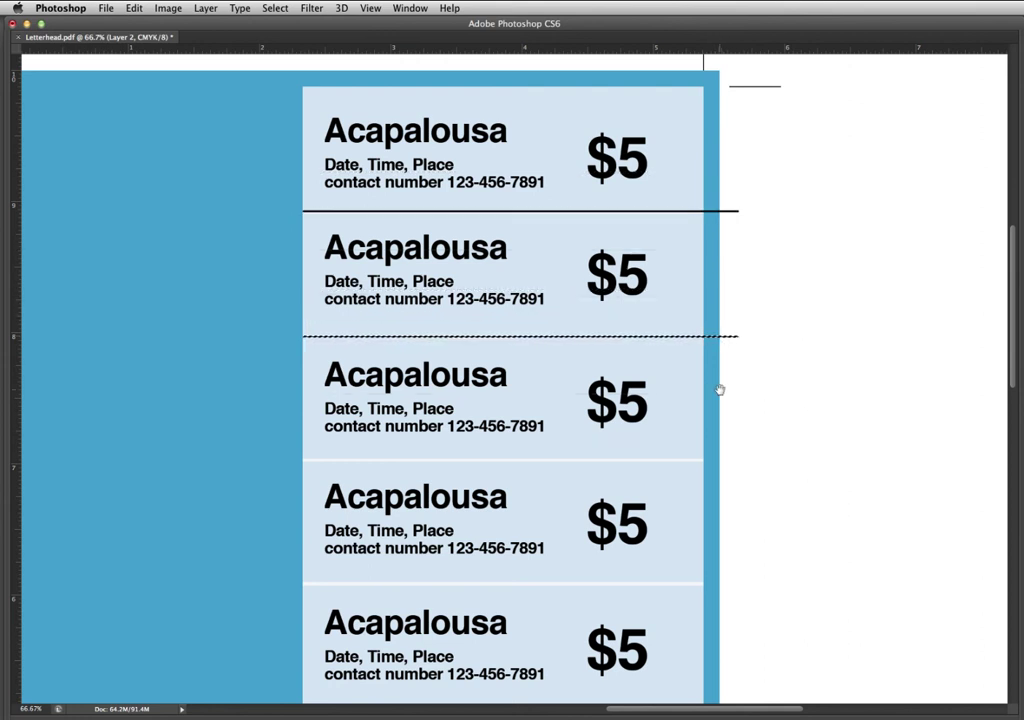
left_click_drag(718, 389, 727, 222)
left_click_drag(735, 174, 736, 331)
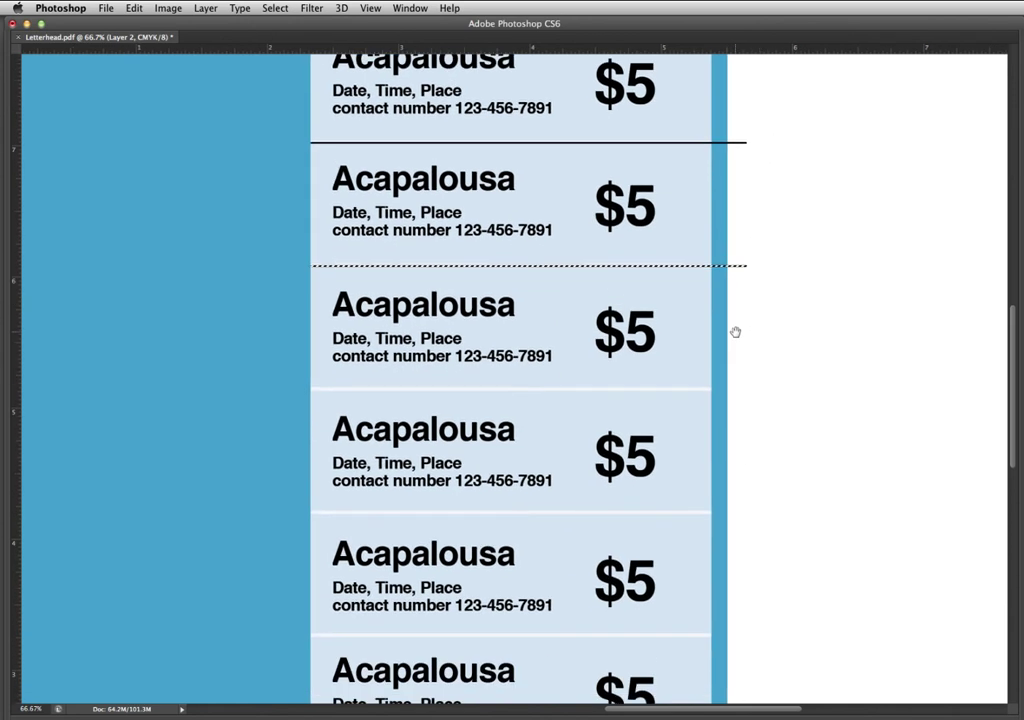
left_click_drag(735, 269, 744, 392)
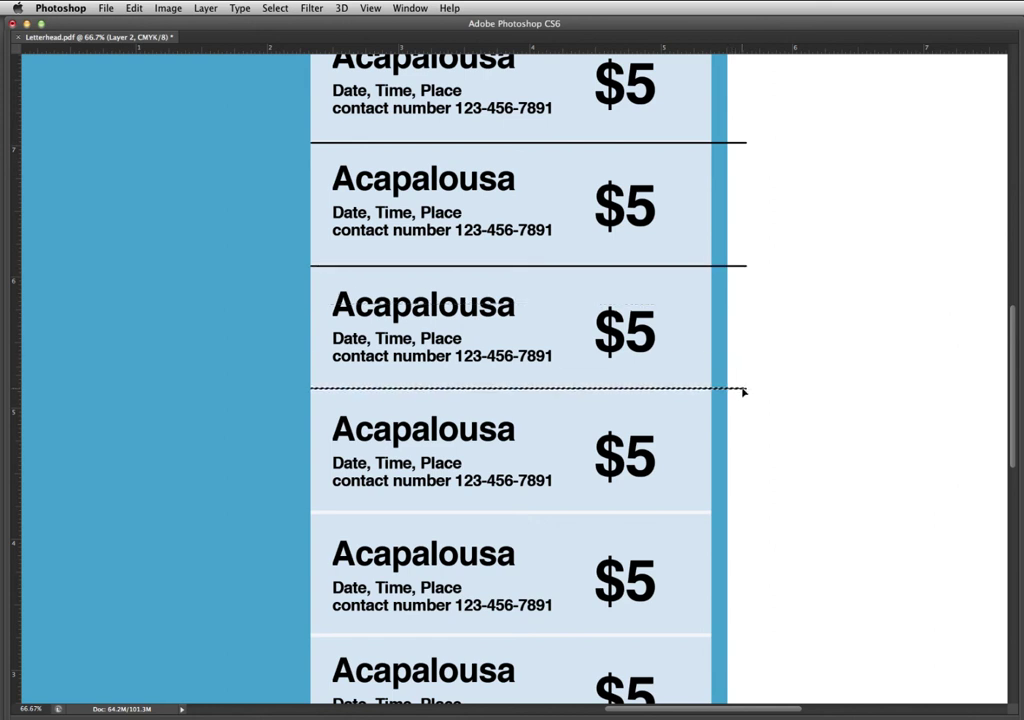
Duplicate the black line onto the three remaining lower strip dividers.
key("Tab")
left_click_drag(679, 427, 570, 457)
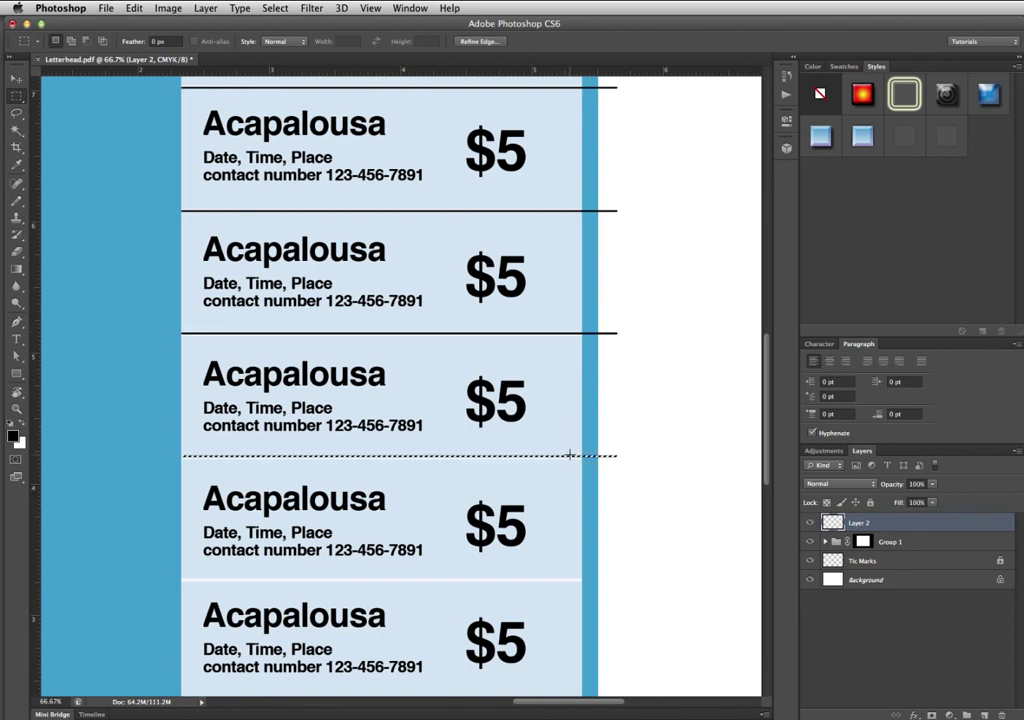
scroll(578, 441, "down", 5)
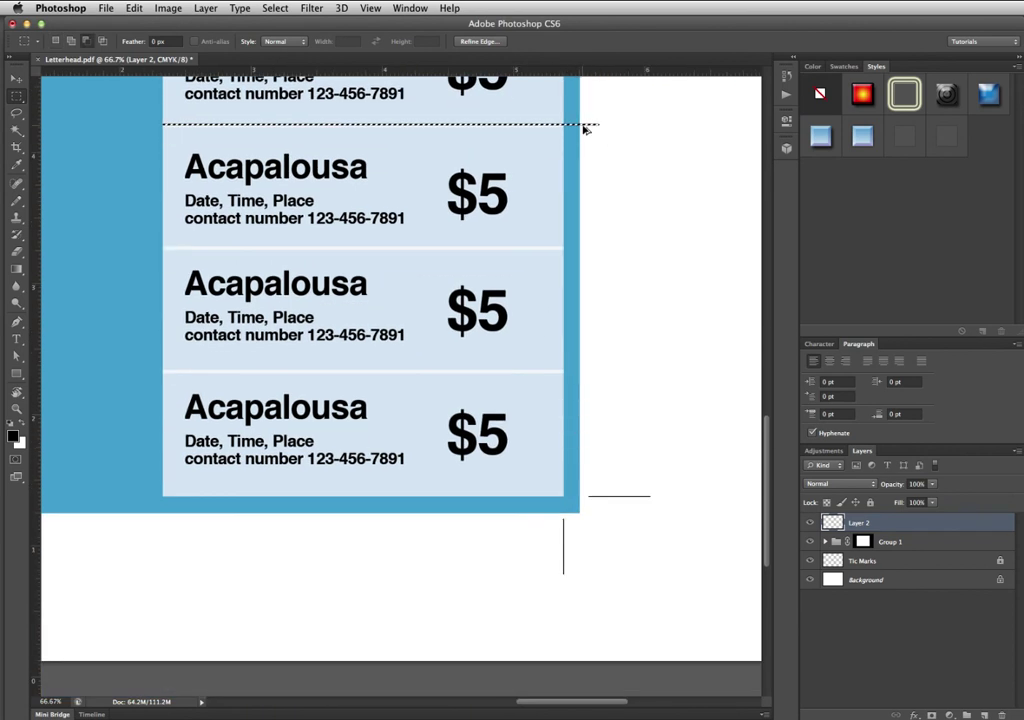
left_click_drag(587, 128, 578, 370)
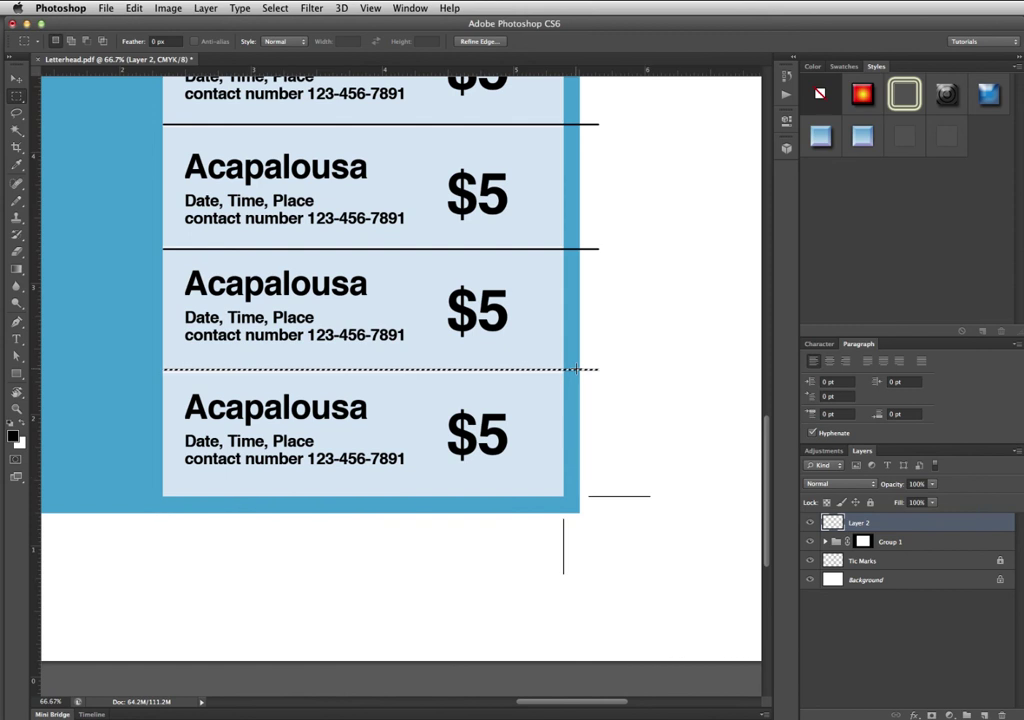
left_click_drag(510, 259, 567, 569)
left_click_drag(571, 503, 572, 663)
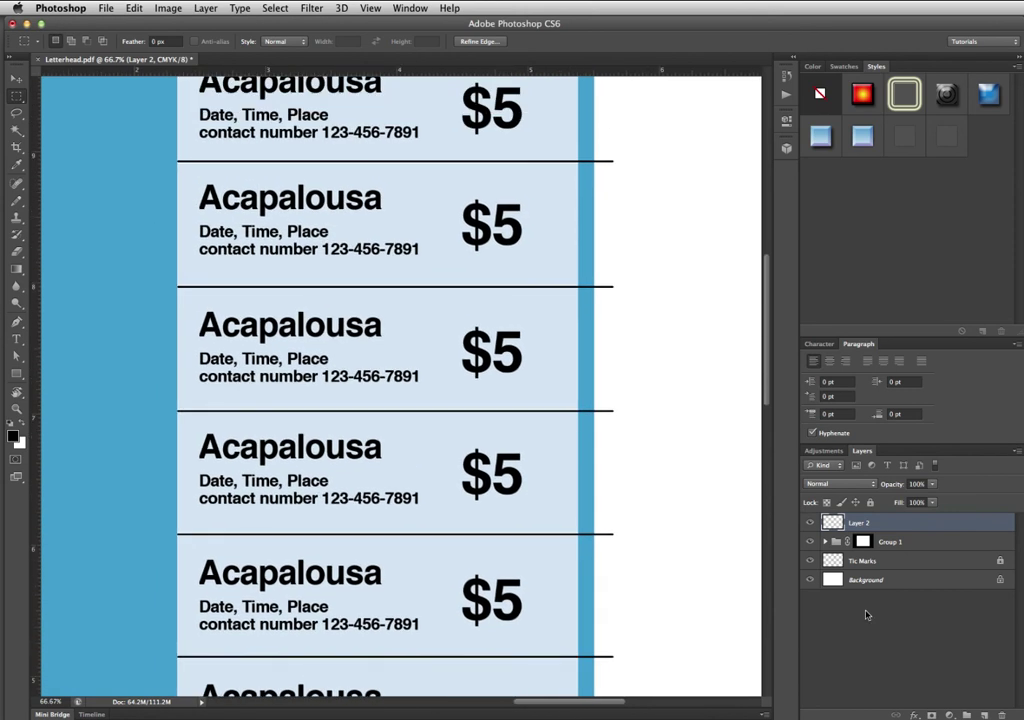
Rename the line layer as "Tab lines" and view the whole strip column.
double_click(860, 524)
type("Tib lines")
key("Return")
key("z")
left_click(602, 446, "alt")
left_click(600, 442, "alt")
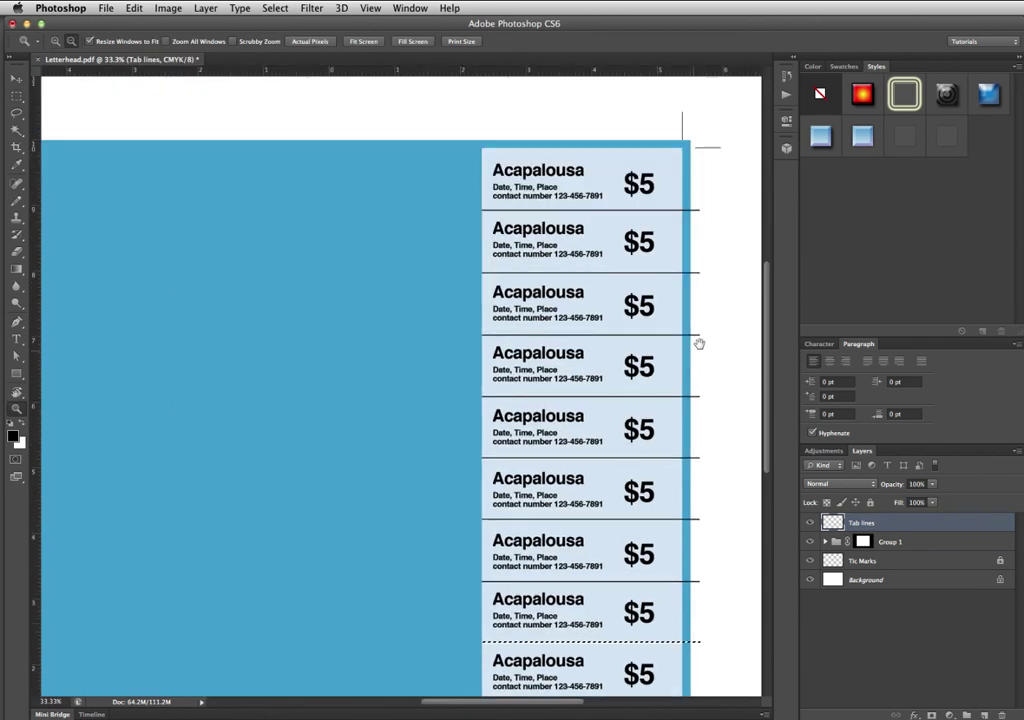
Hide the Guidline layer inside Group 1 so the light strip backing no longer covers the blue background.
left_click_drag(699, 344, 678, 299)
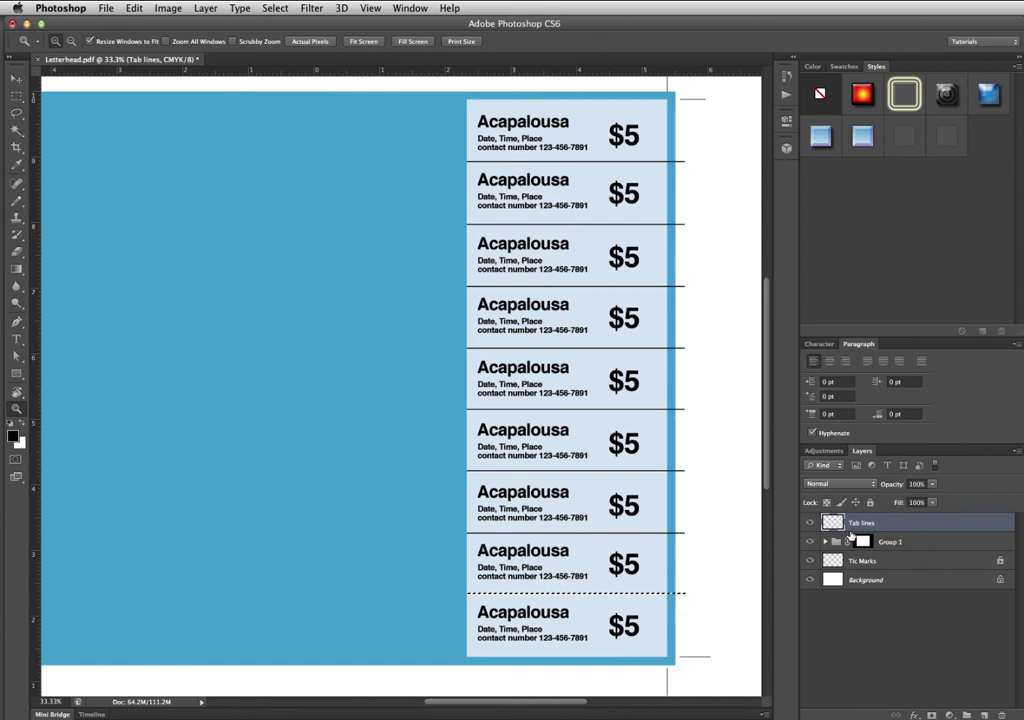
key("v")
left_click(665, 613, "ctrl")
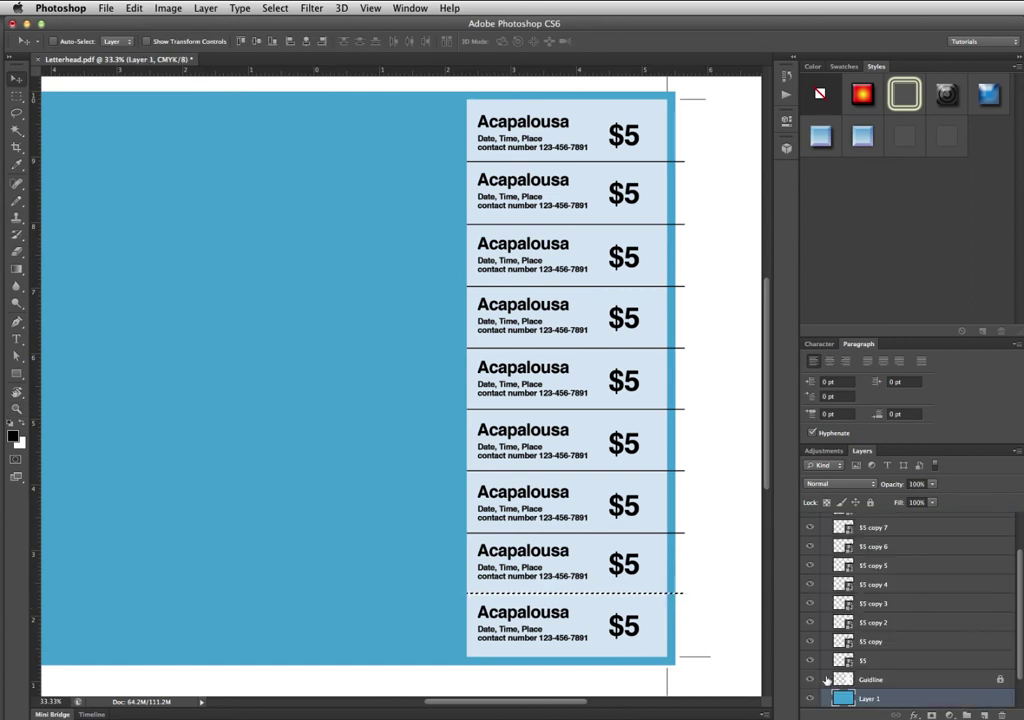
left_click(826, 680)
left_click(812, 680)
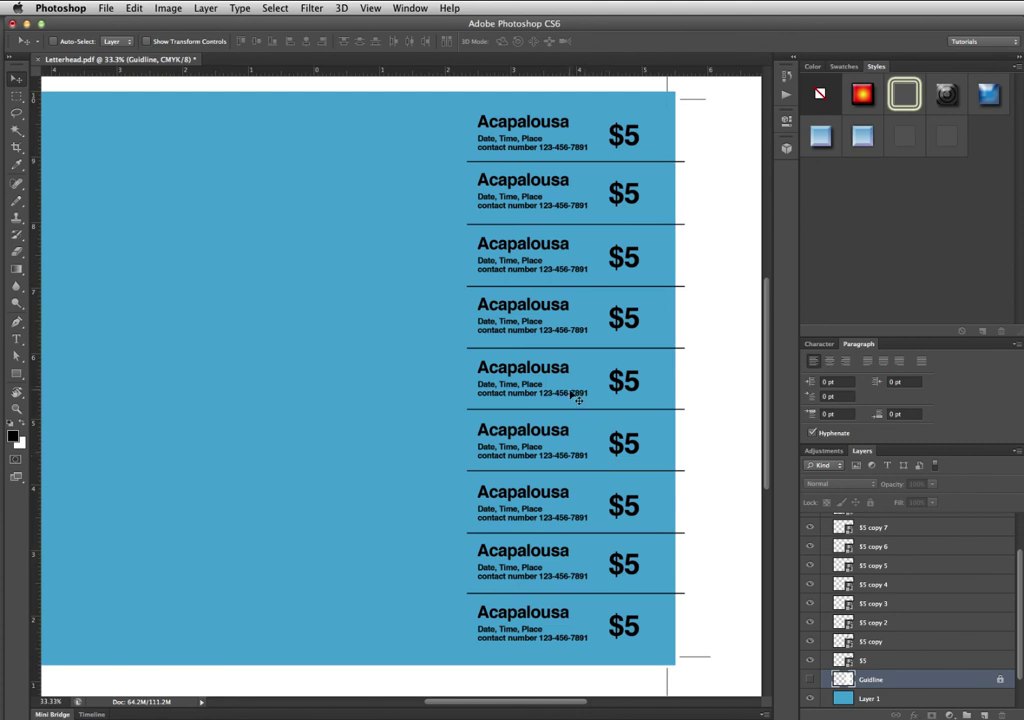
Fill a rectangle covering the whole tear-off column with white on a new layer directly above the Guidline layer, and clear the selection.
key("m")
left_click_drag(477, 79, 711, 578)
key("alt+shift+super+n")
key("x")
key("alt+BackSpace")
key("super+d")
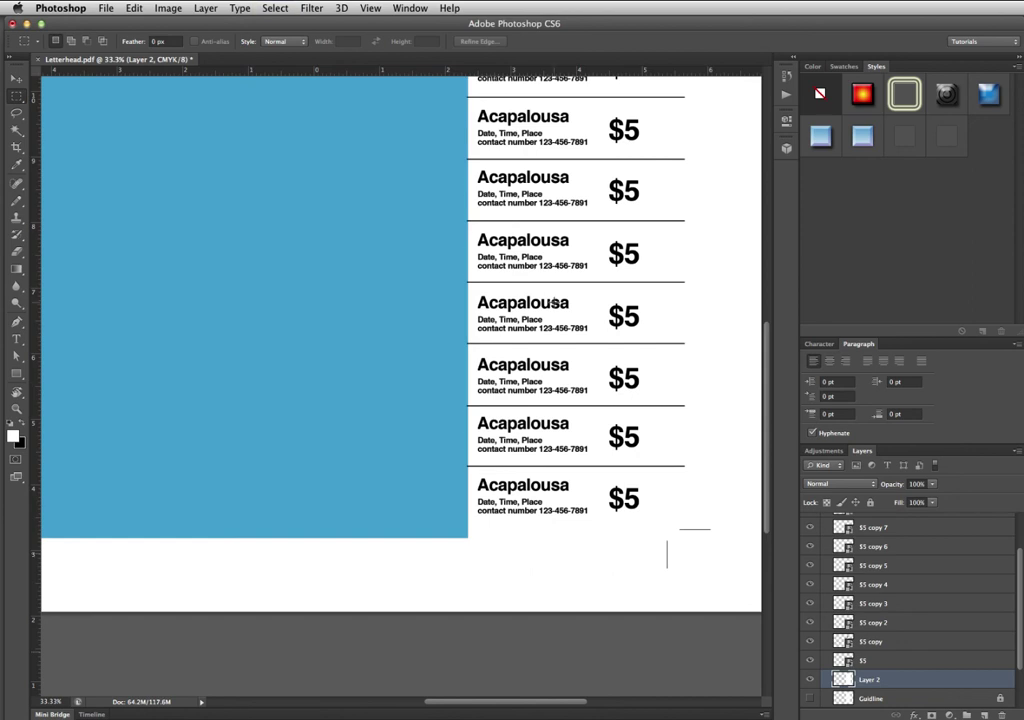
Collapse the style presets to make room for the full layer list, select the $5 copy 8 layer, and view the whole flyer.
left_click_drag(550, 262, 590, 366)
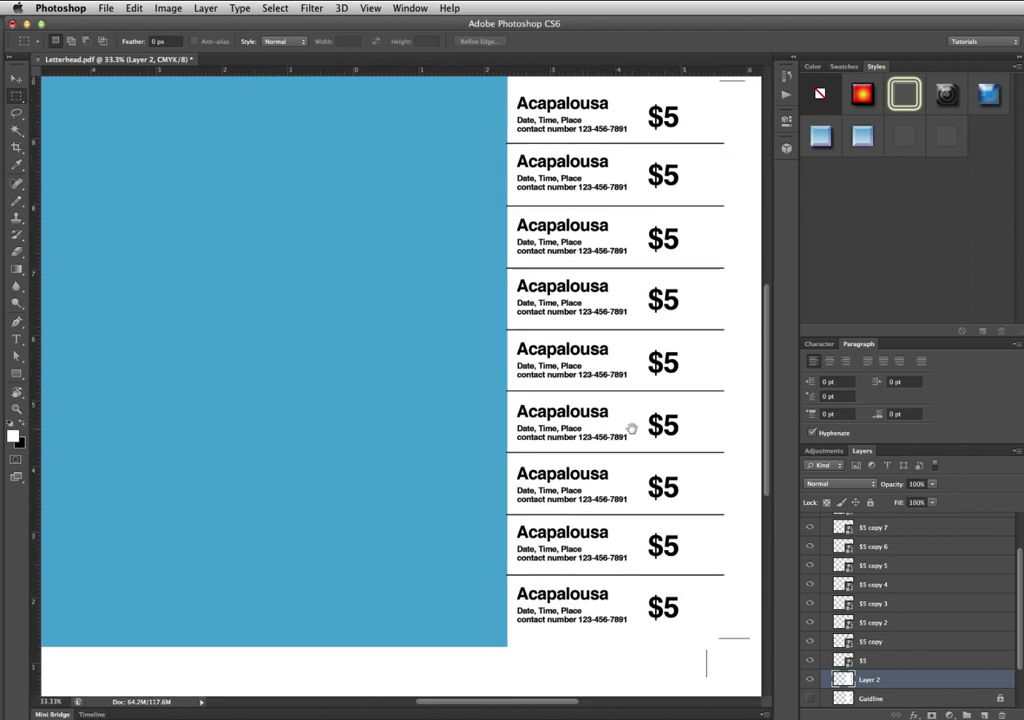
left_click_drag(633, 427, 559, 381)
left_click_drag(554, 462, 552, 499)
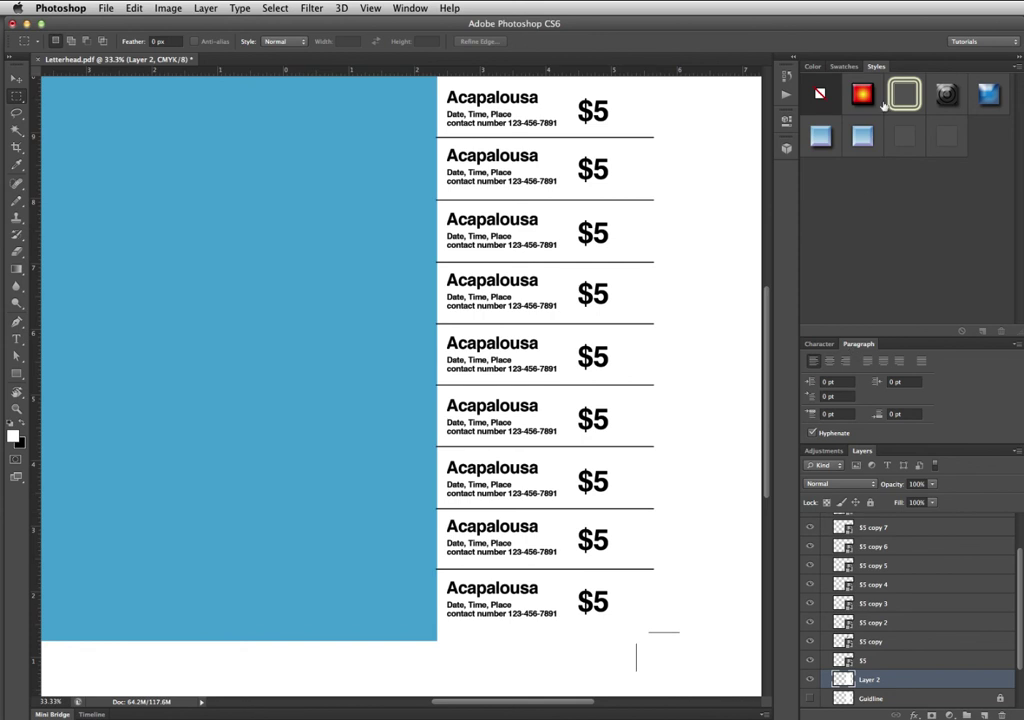
double_click(877, 67)
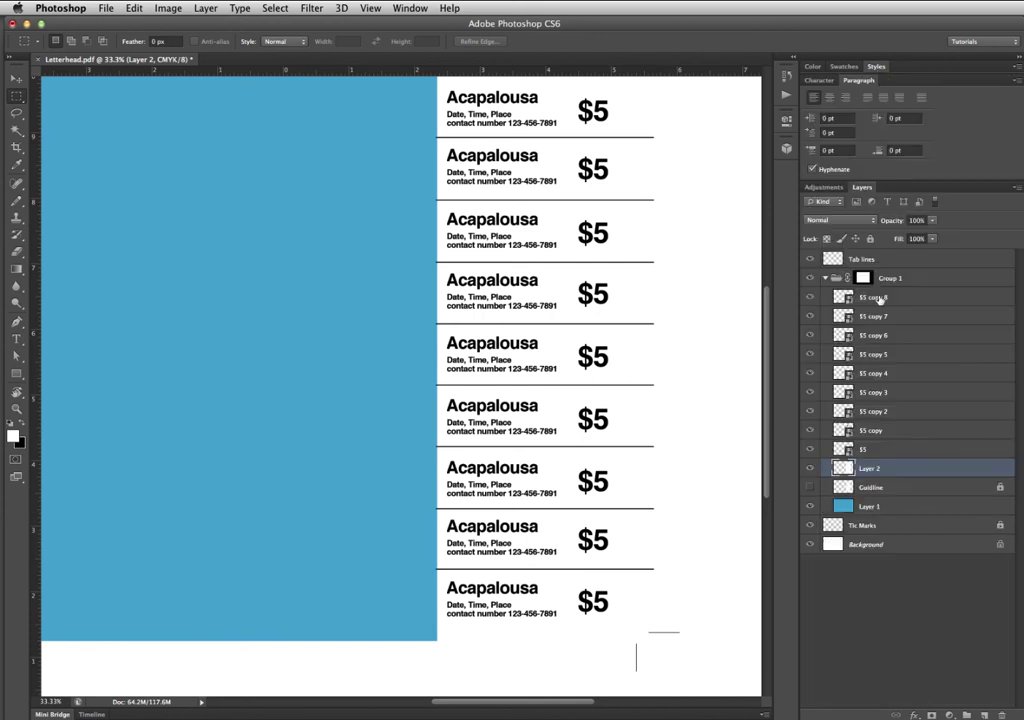
left_click(845, 297)
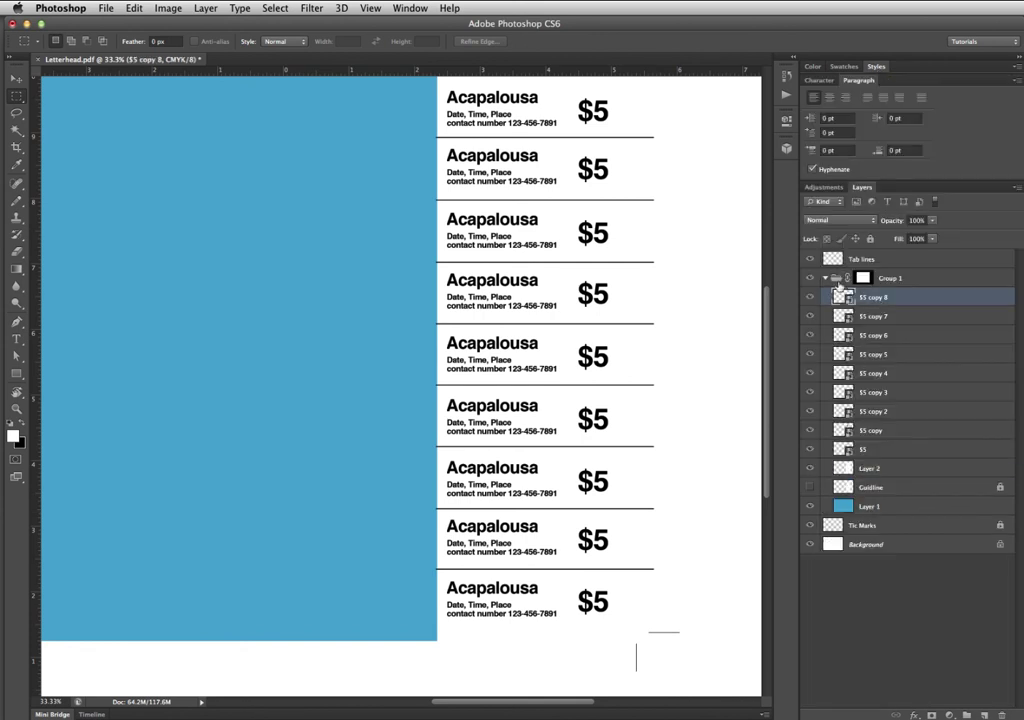
key("z")
left_click(595, 394, "alt")
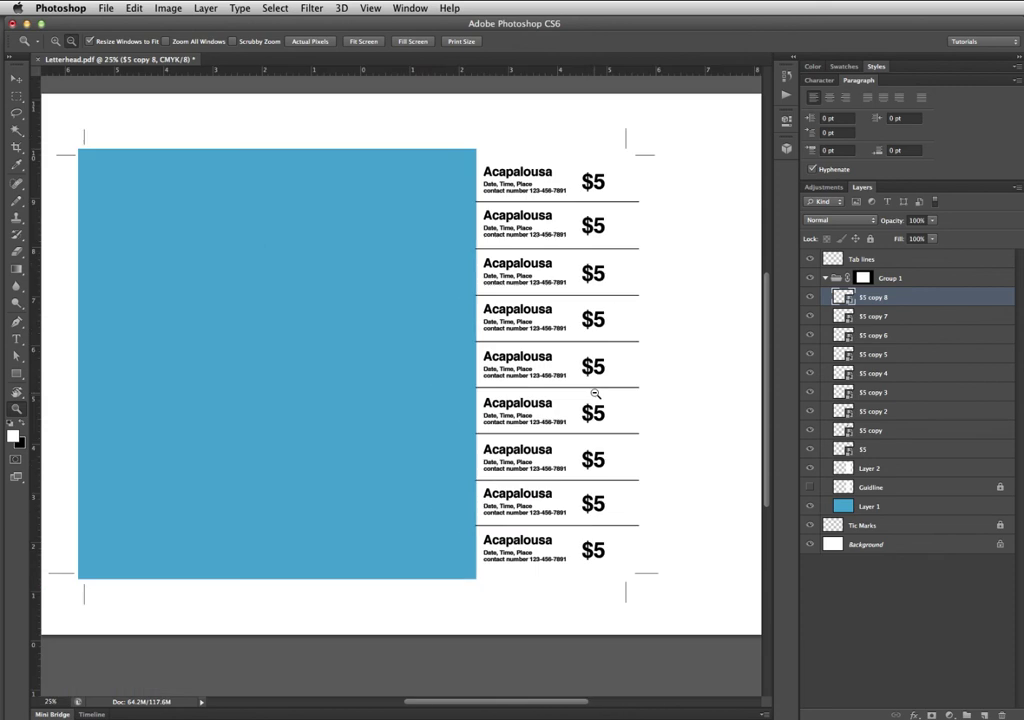
Select the Group 1 mask and inspect the area it covers, leaving no active selection.
left_click(860, 279, "alt")
left_click(860, 279, "alt")
left_click(860, 279, "ctrl")
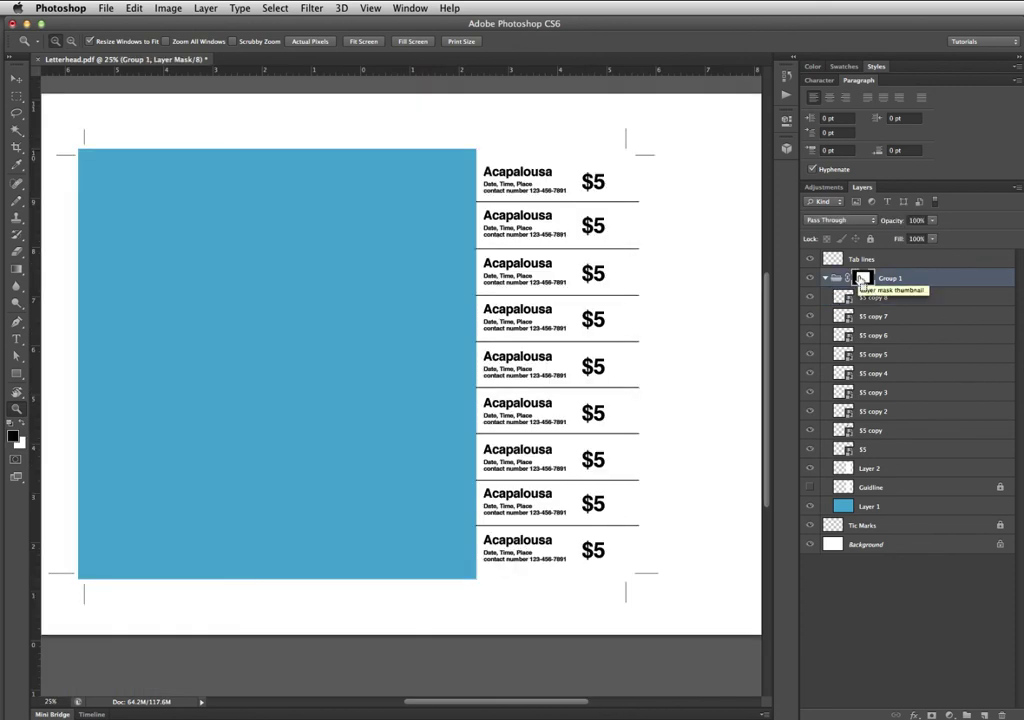
key("ctrl+d")
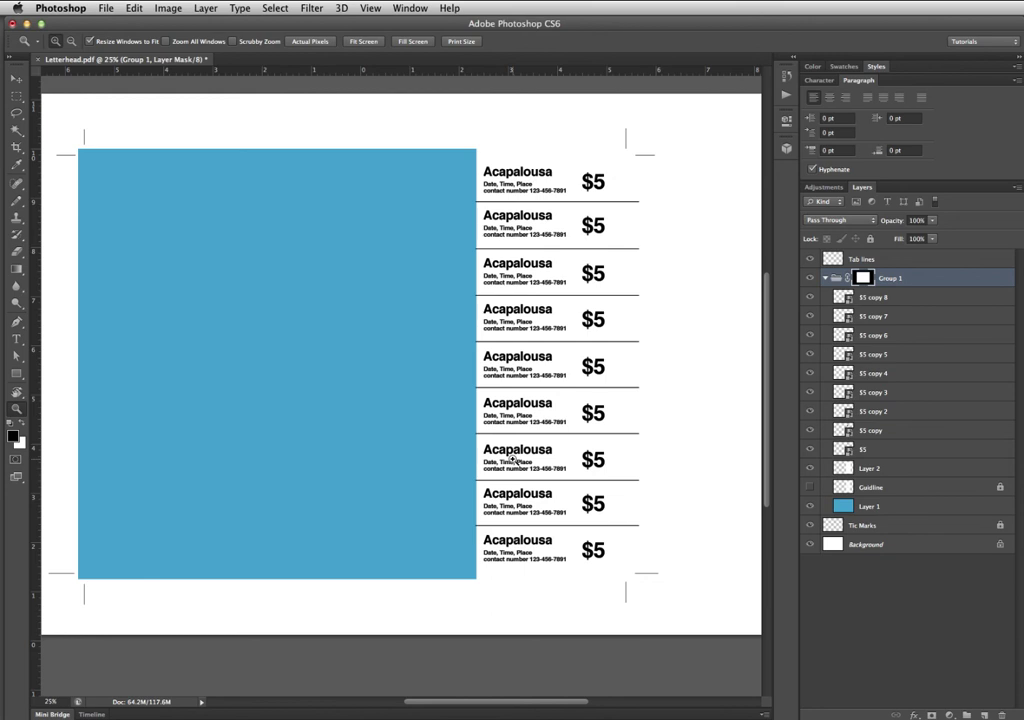
Show the guides over the flyer to check the margins and the strip column boundaries.
key("super+semicolon")
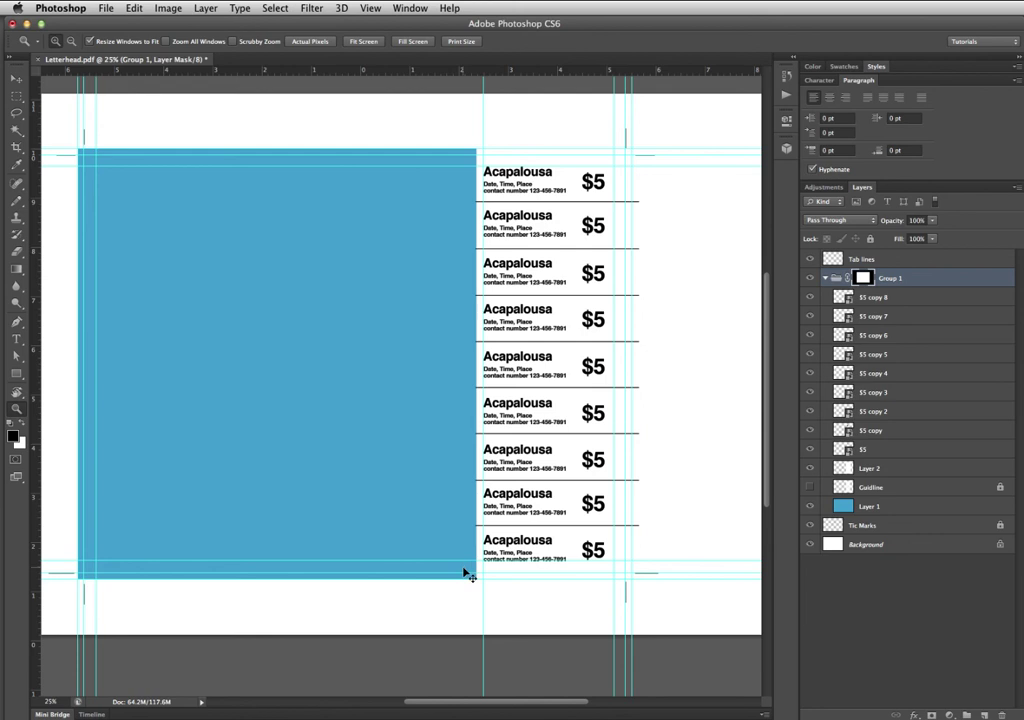
key("super+semicolon")
key("super+semicolon")
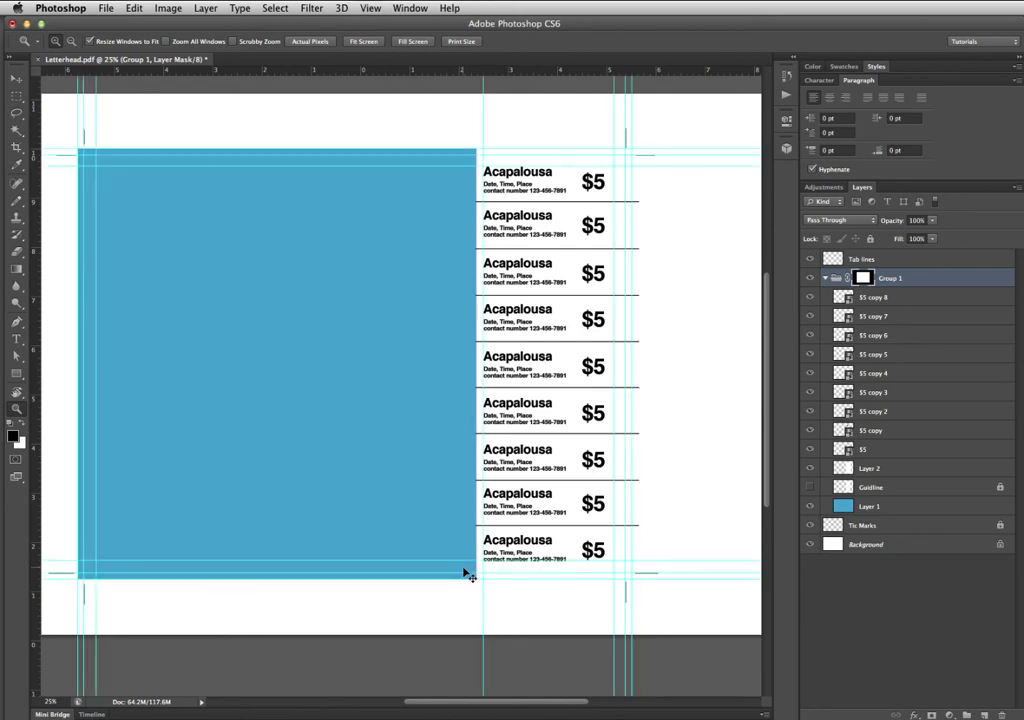